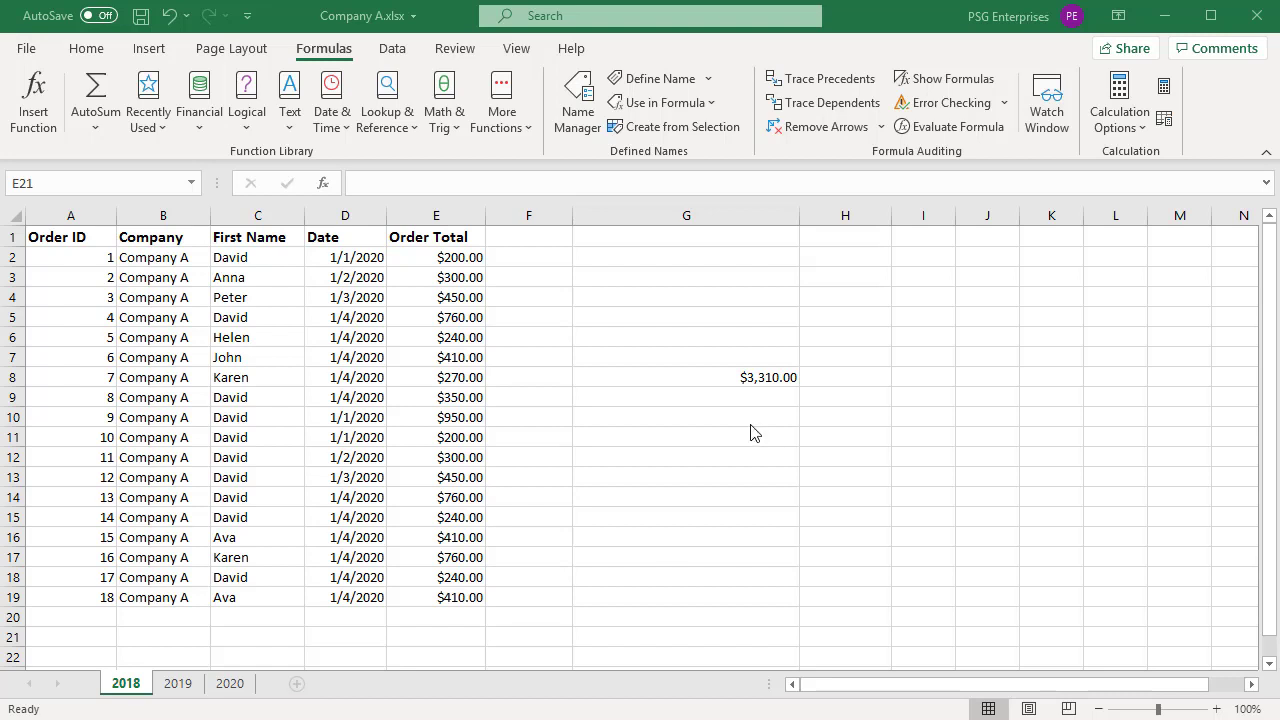
Open the SUM formula in G8 for editing and highlight its second and third arguments.
click(718, 378)
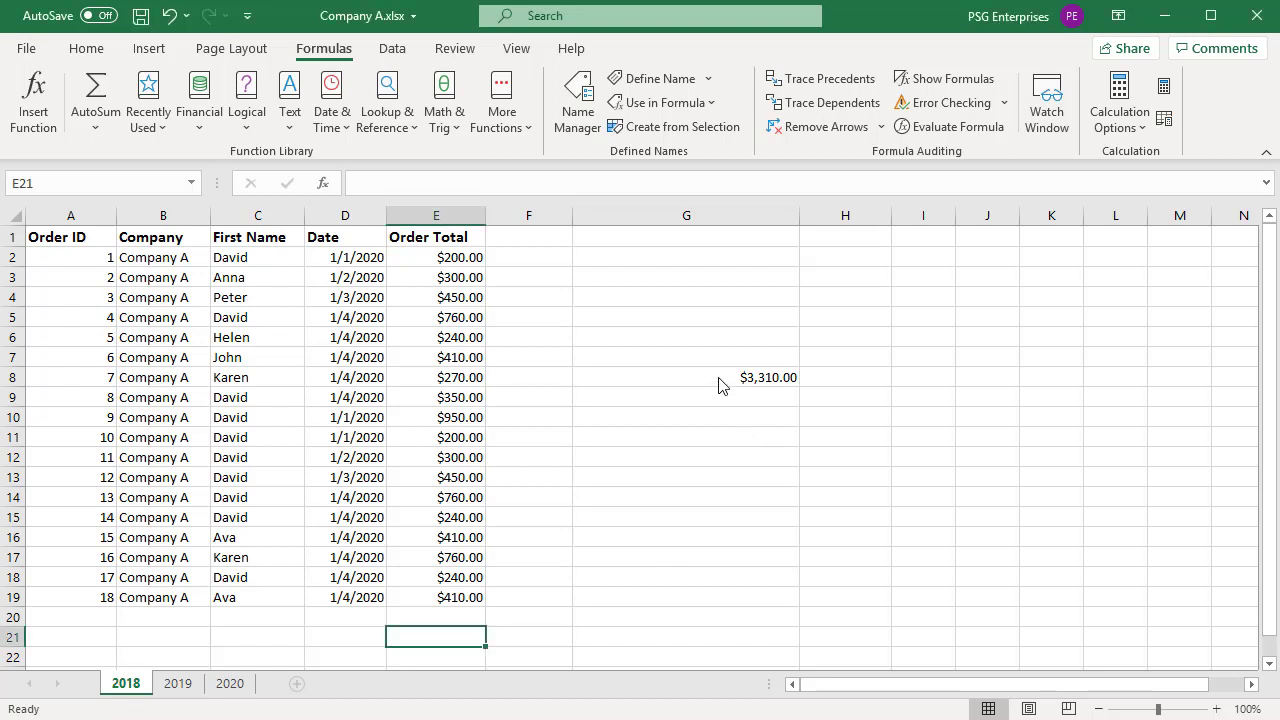
double_click(719, 379)
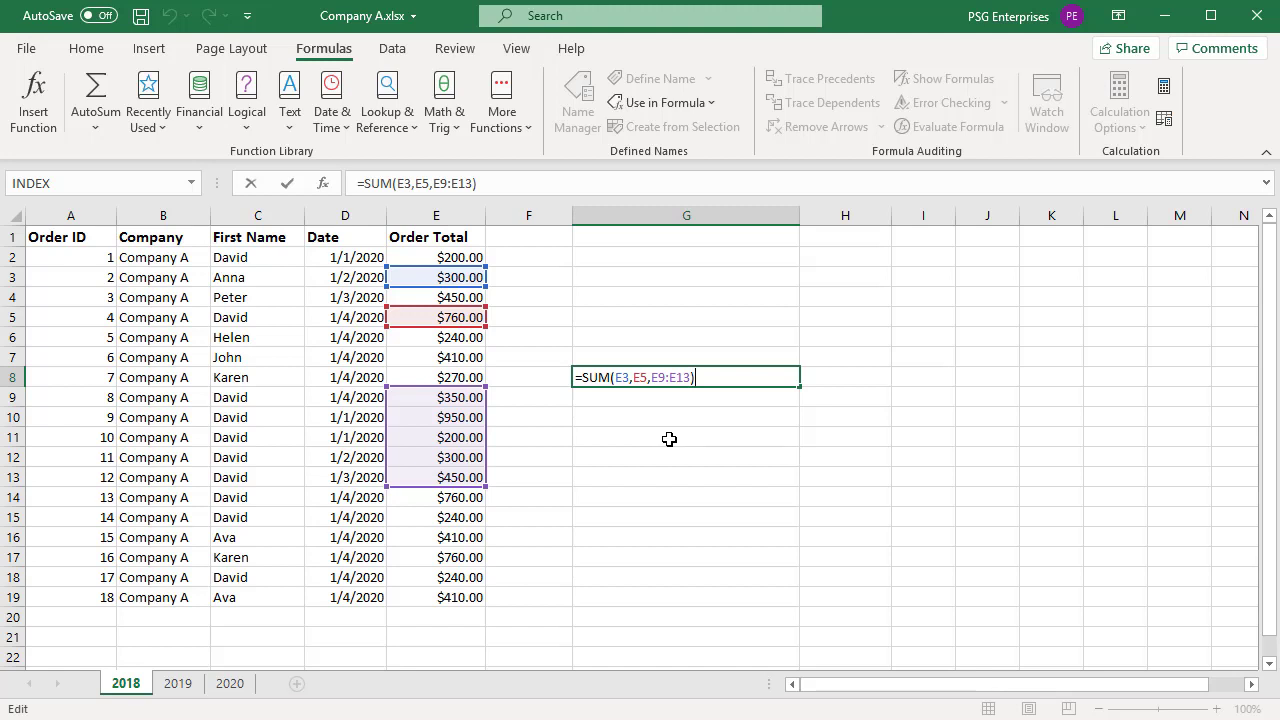
click(640, 377)
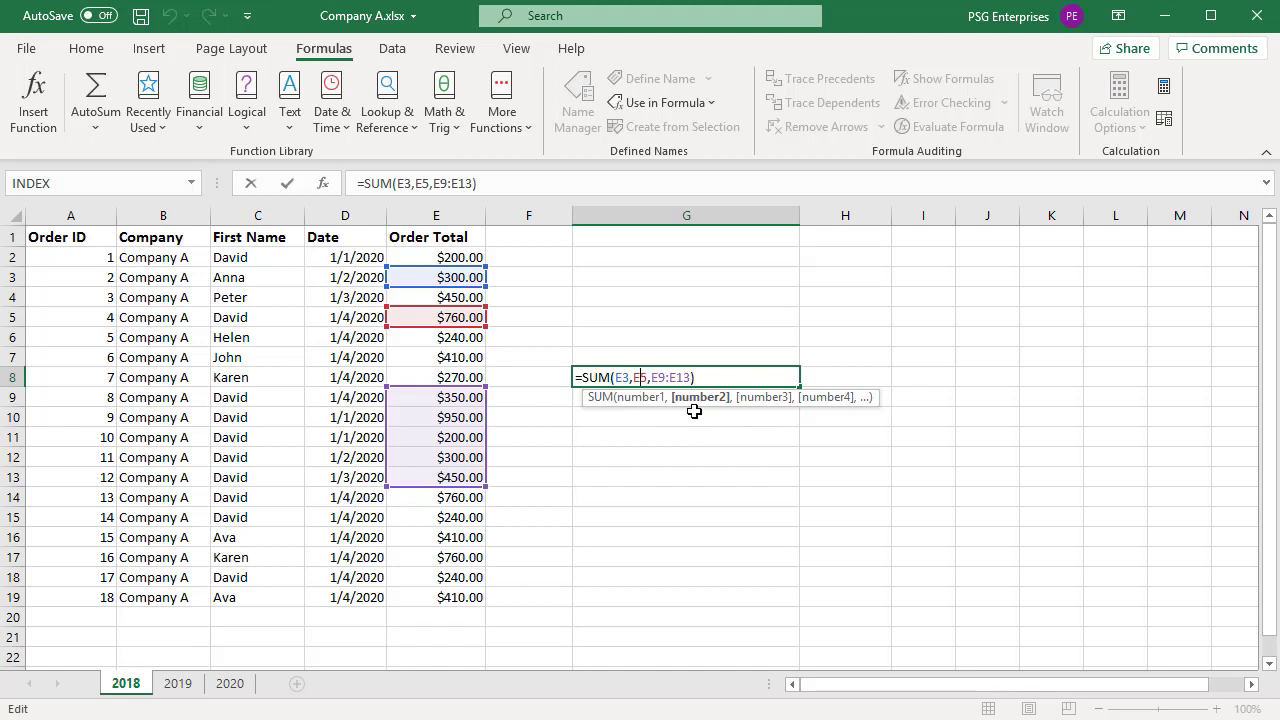
click(764, 397)
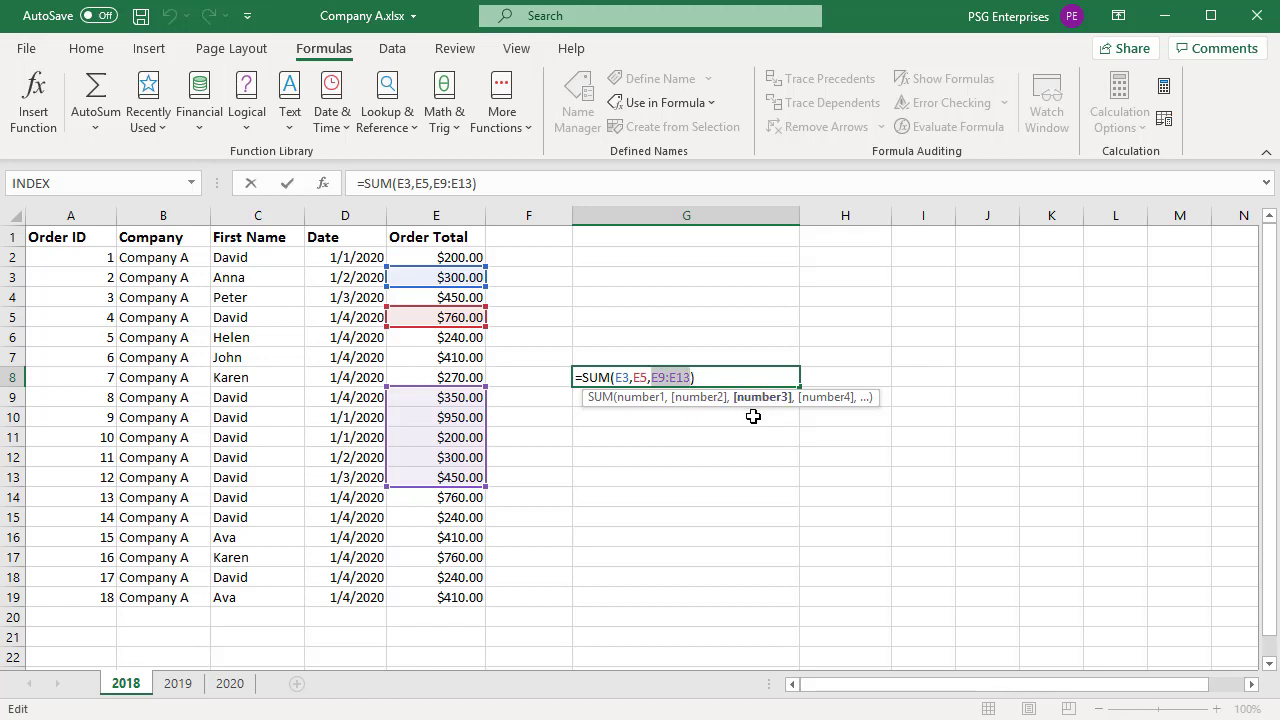
Change the first argument of G8's SUM formula to E2 and the third argument to the range E9:E15.
click(622, 377)
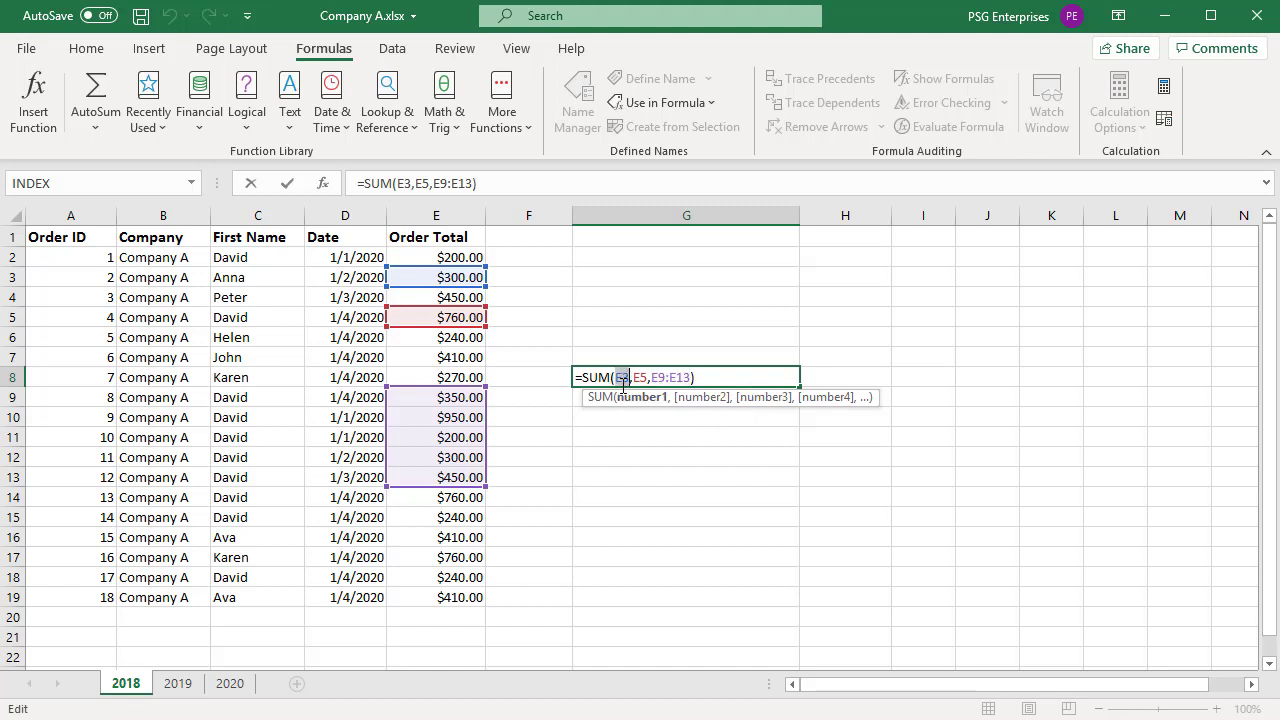
click(624, 398)
click(423, 259)
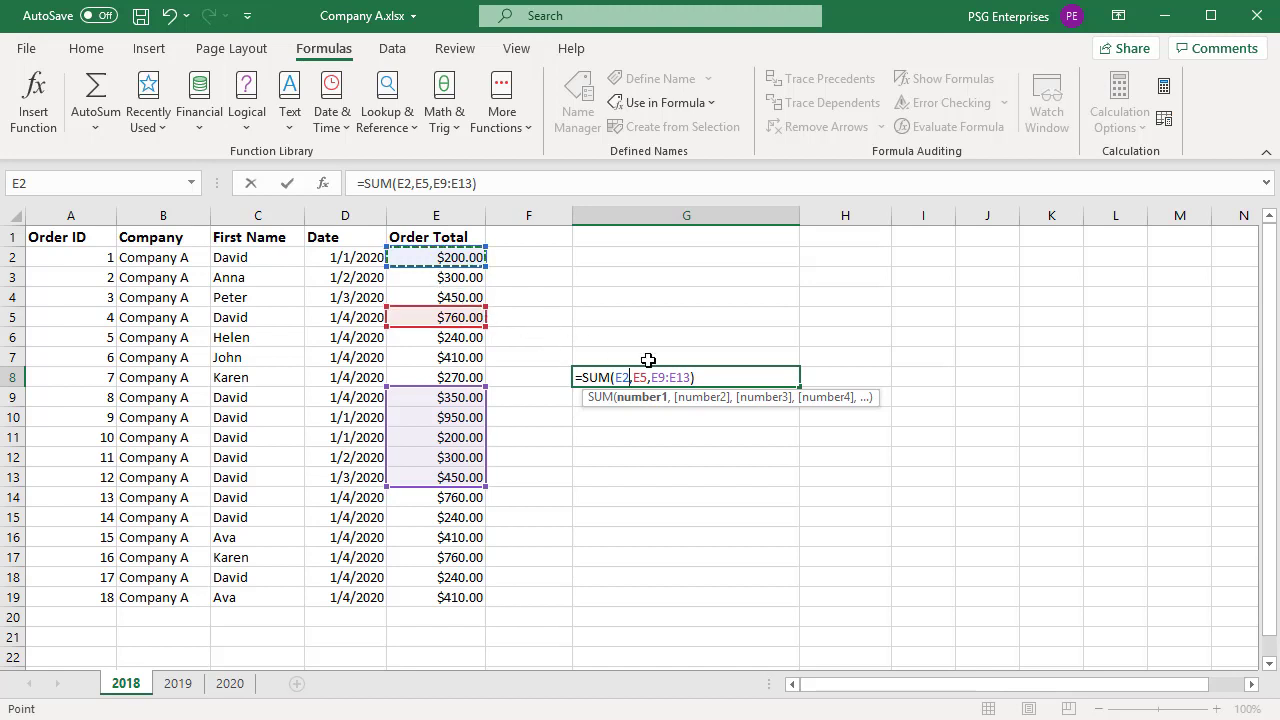
click(773, 400)
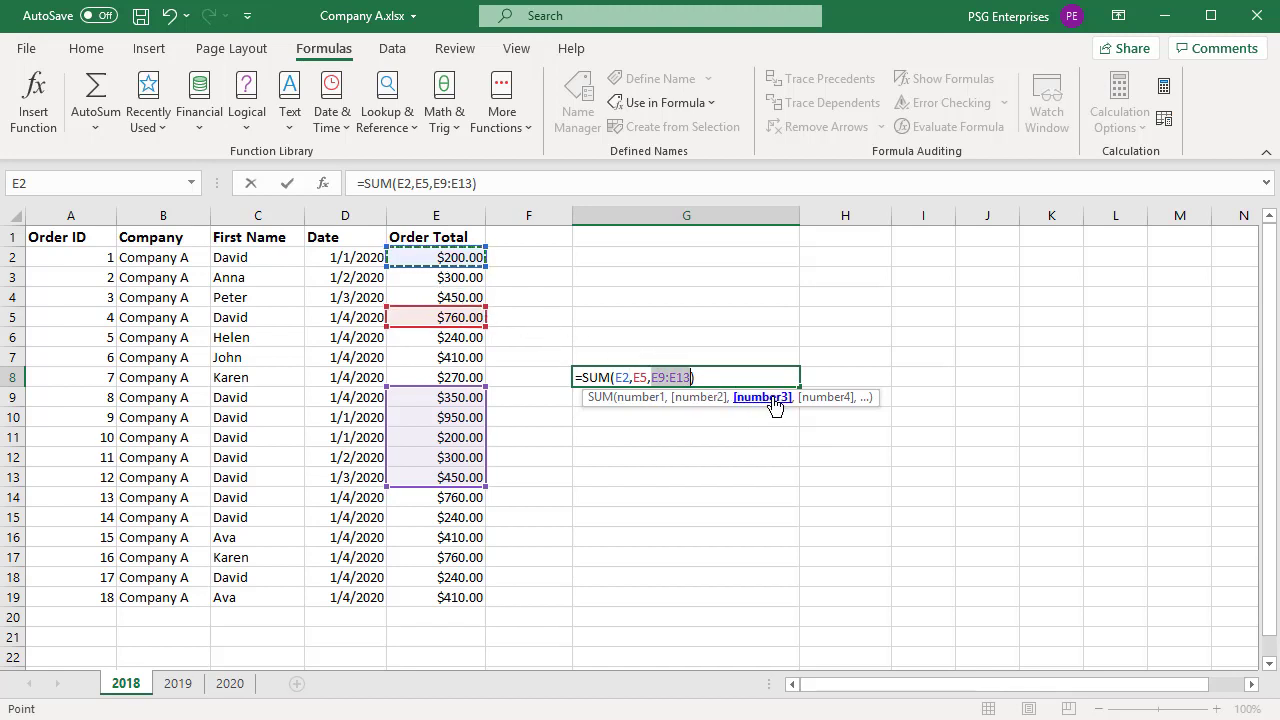
click(408, 397)
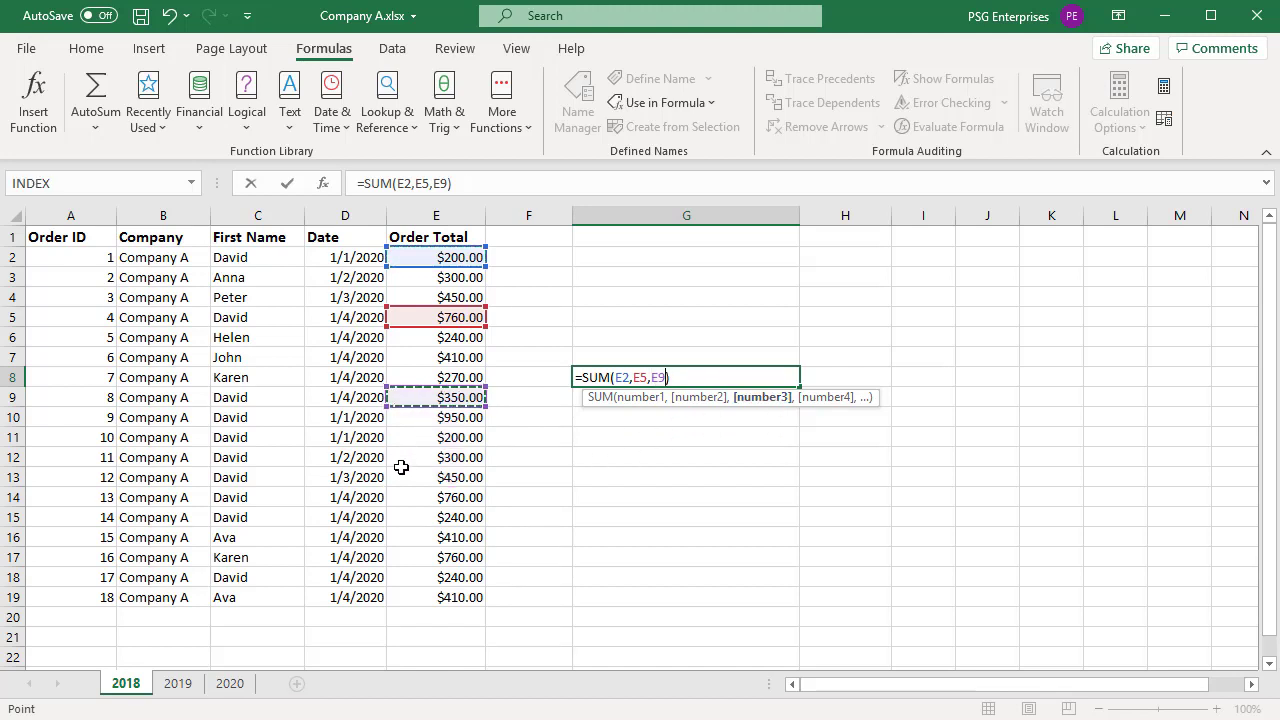
shift+click(409, 517)
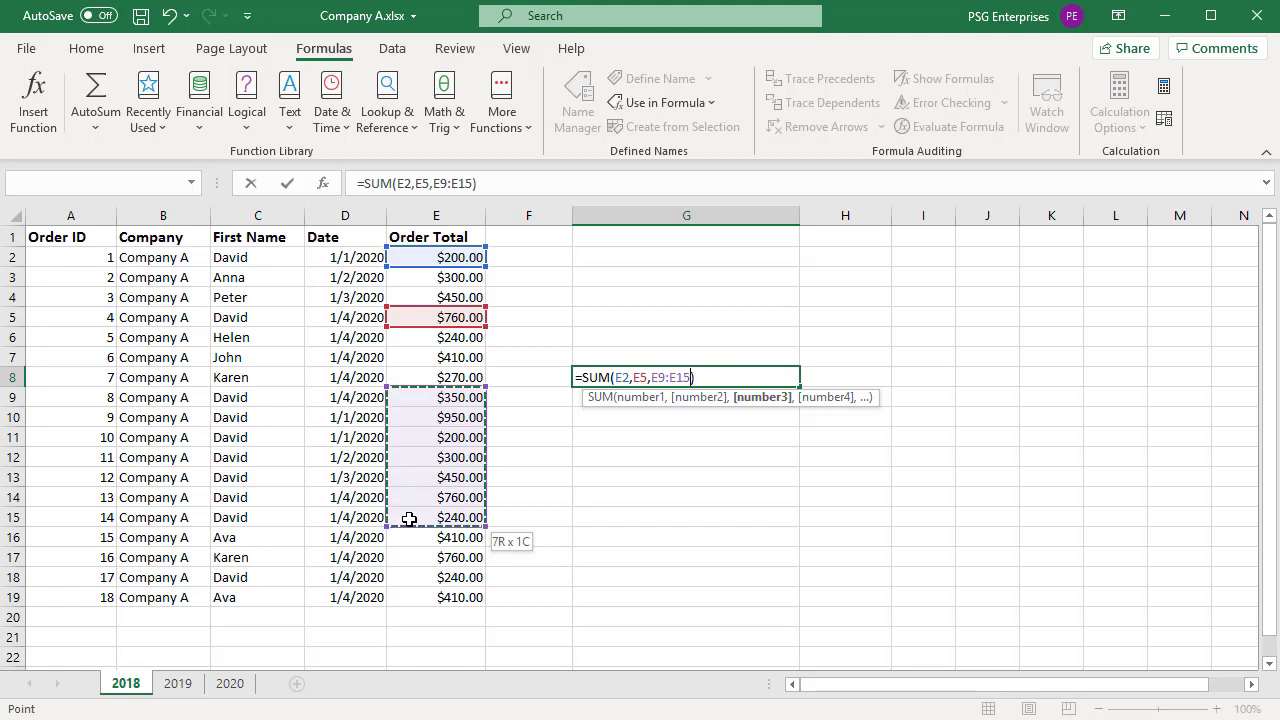
Add E18 as the fourth argument of the SUM formula in G8 and confirm the formula.
text(,)
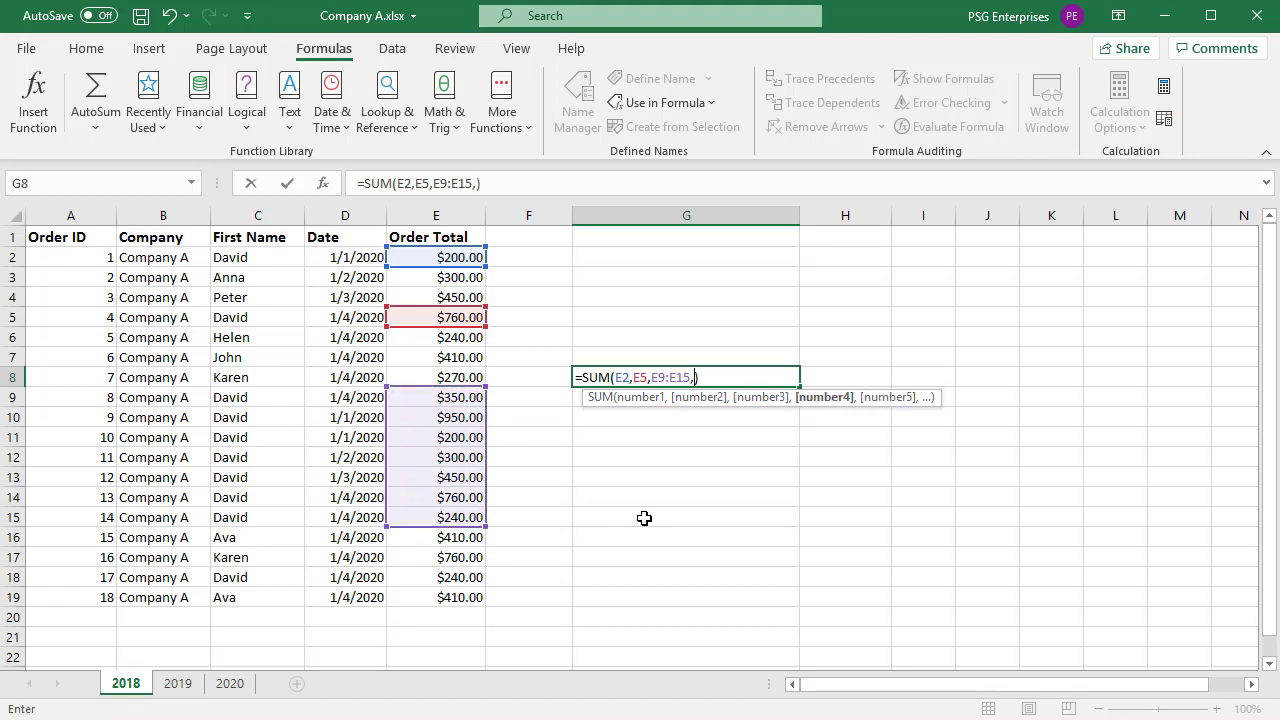
click(416, 577)
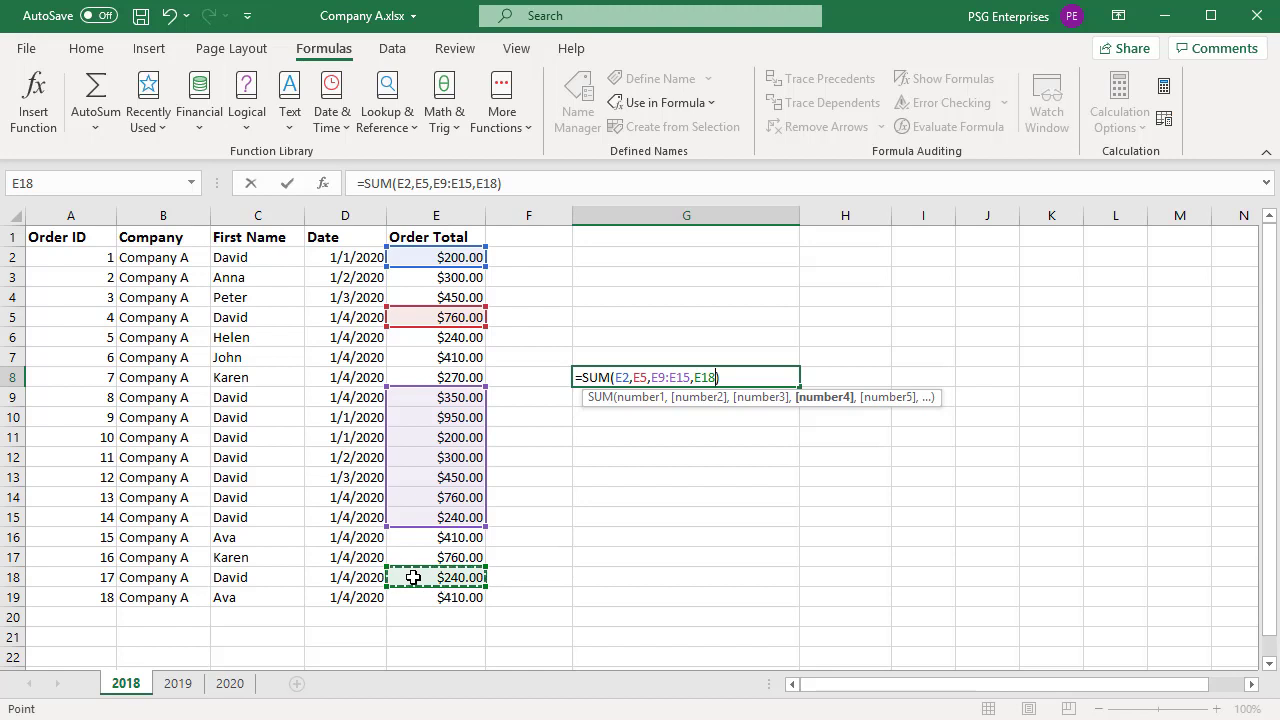
key(Tab)
click(723, 334)
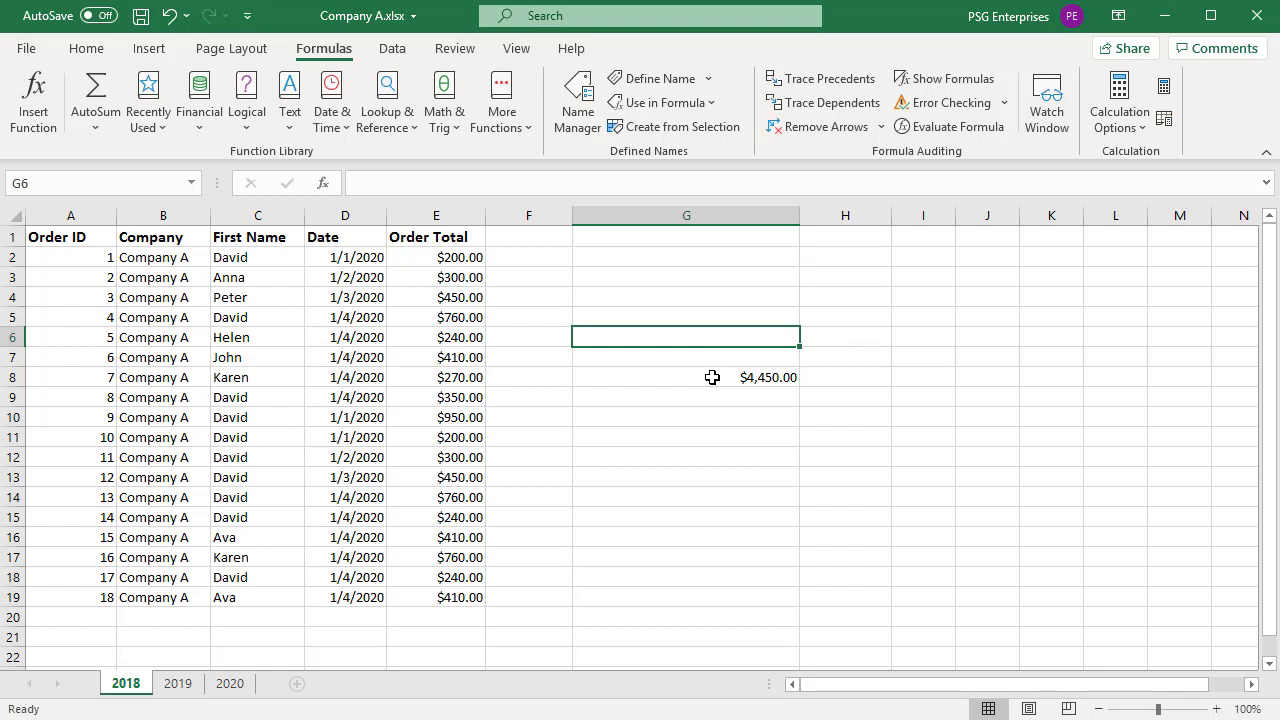
Reopen G8's formula for editing and highlight the complete third argument, E9:E15, in the formula text.
double_click(712, 377)
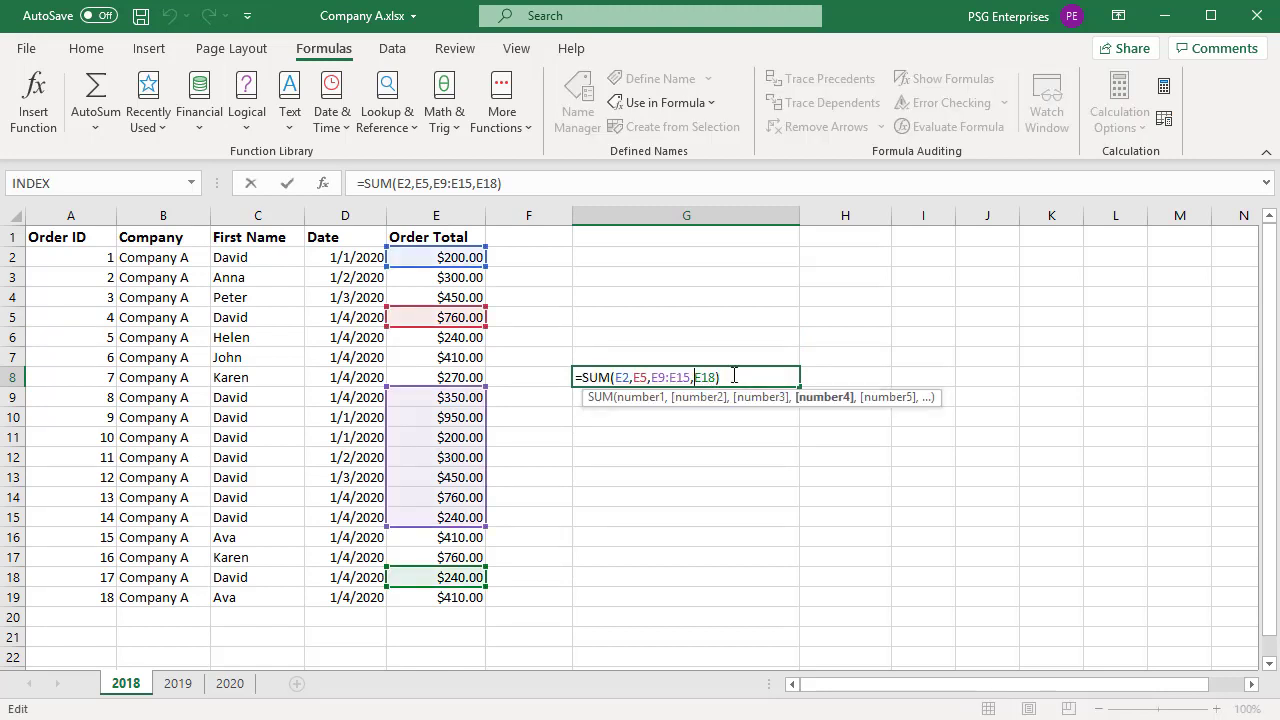
key(Left)
key(Left)
key(shift+Right)
key(shift+Right)
key(shift+Right)
key(shift+Right)
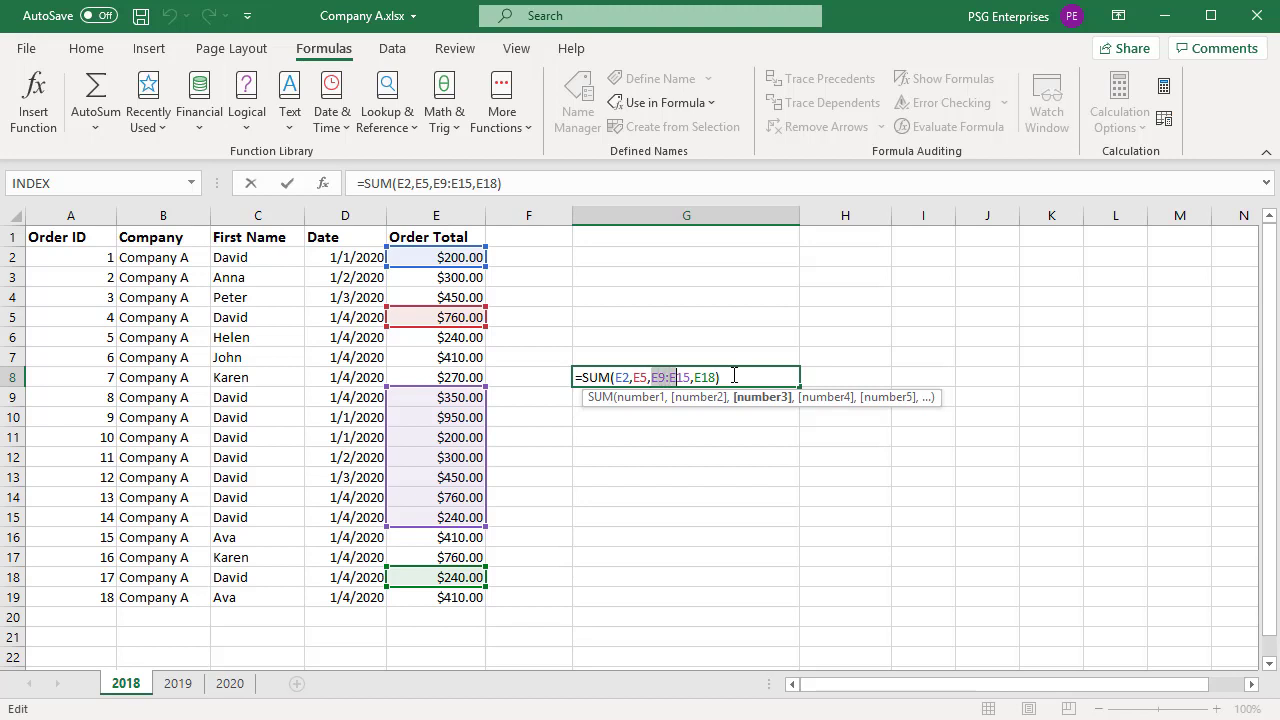
key(shift+Right)
key(shift+Right)
Replace the highlighted third argument by pointing to the worksheet range E9:E15.
key(F2)
key(Up)
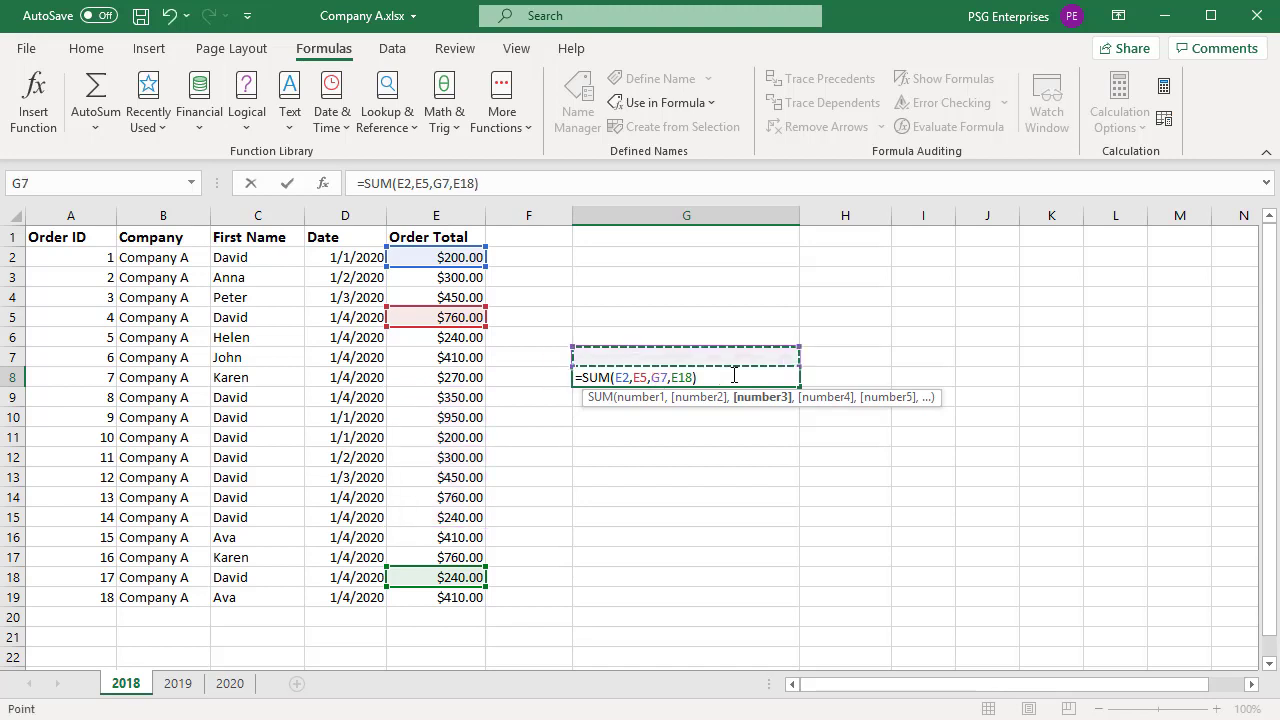
key(Left)
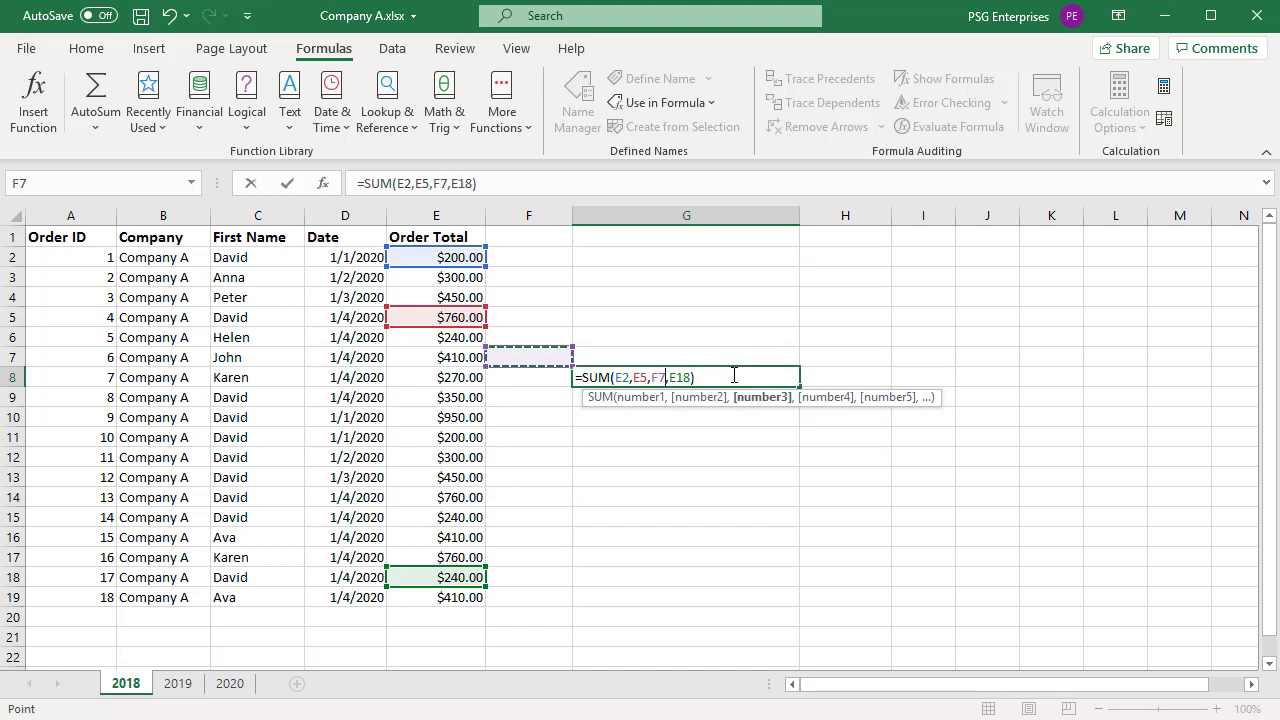
key(Left)
key(Down)
key(Down)
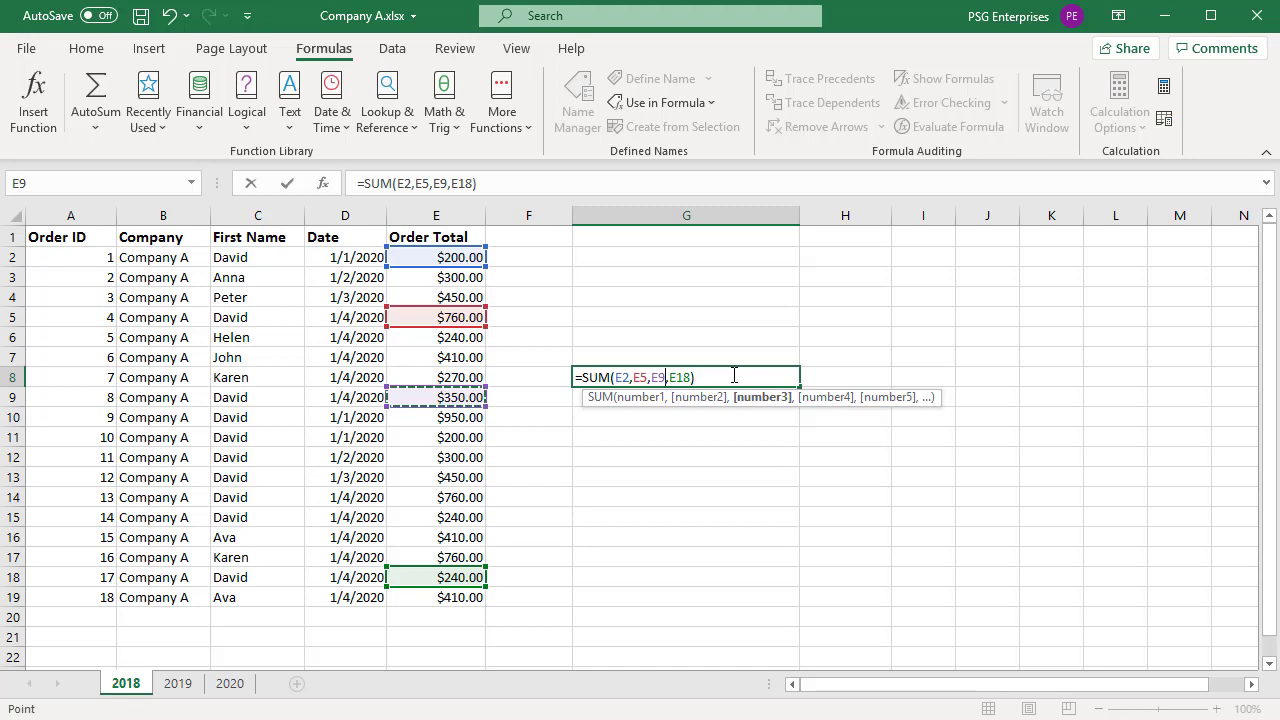
key(shift+Down)
key(shift+Down)
key(shift+Down)
key(shift+Down)
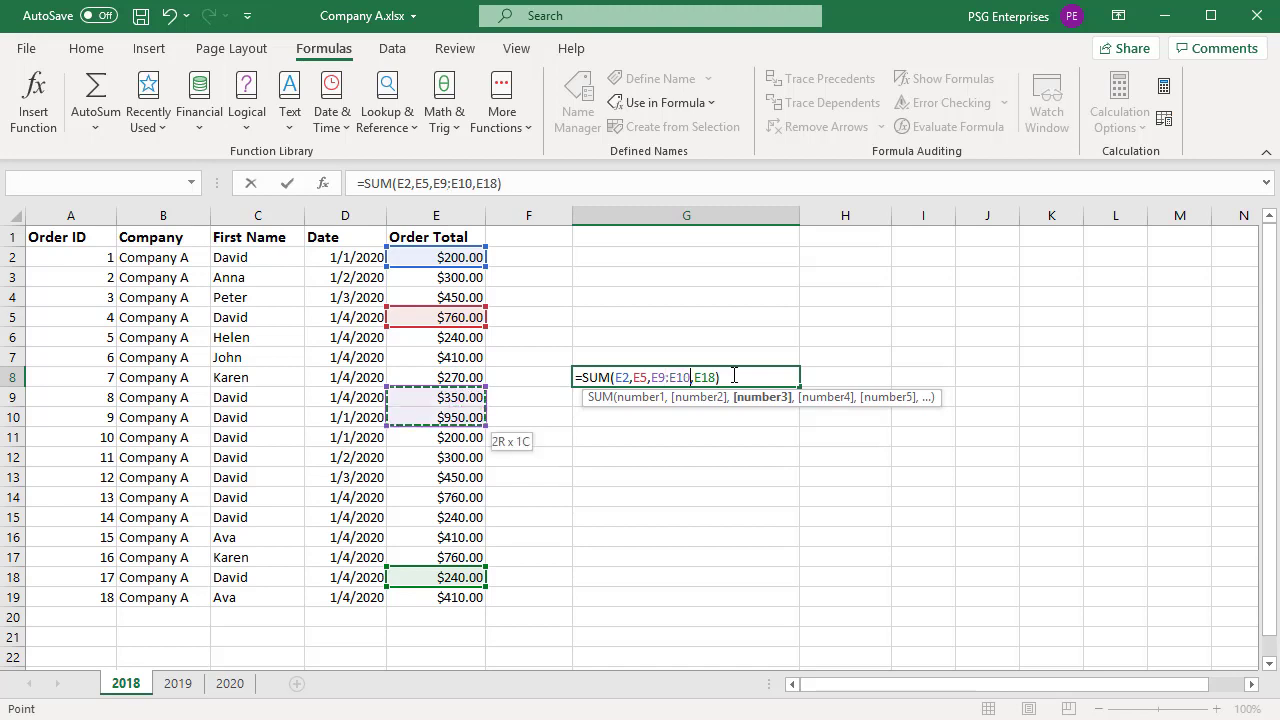
key(shift+Down)
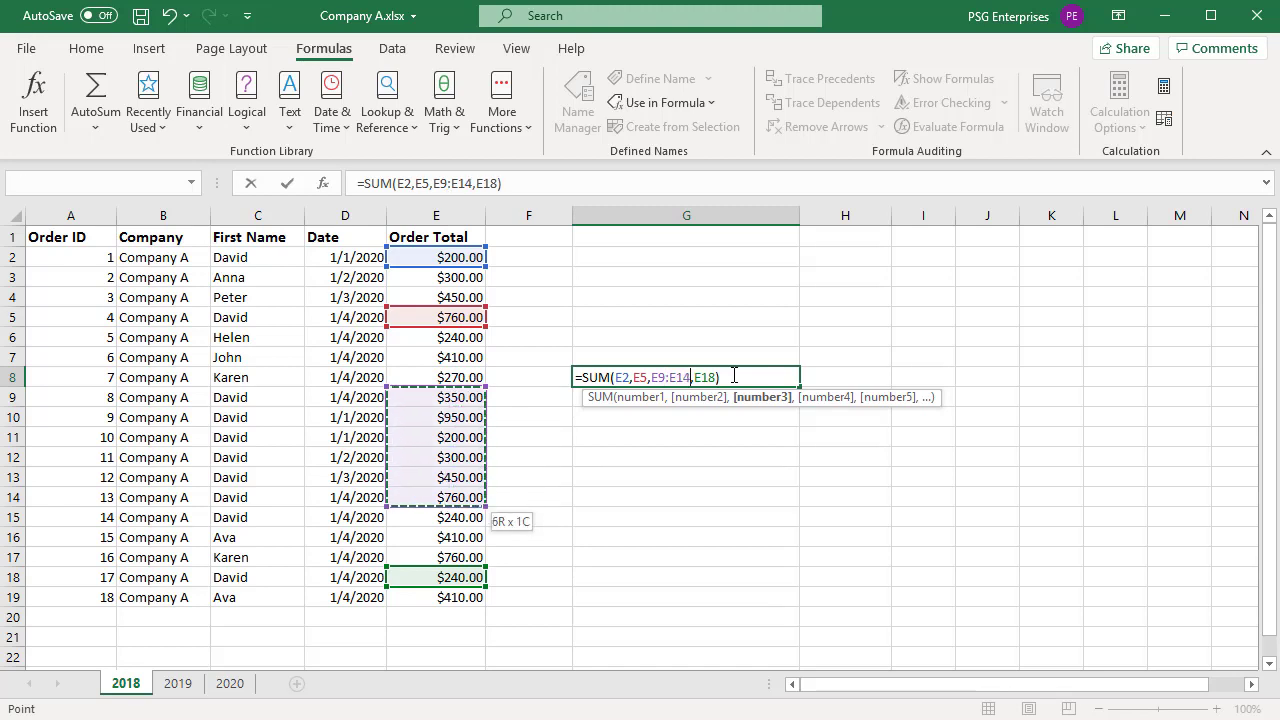
key(shift+Down)
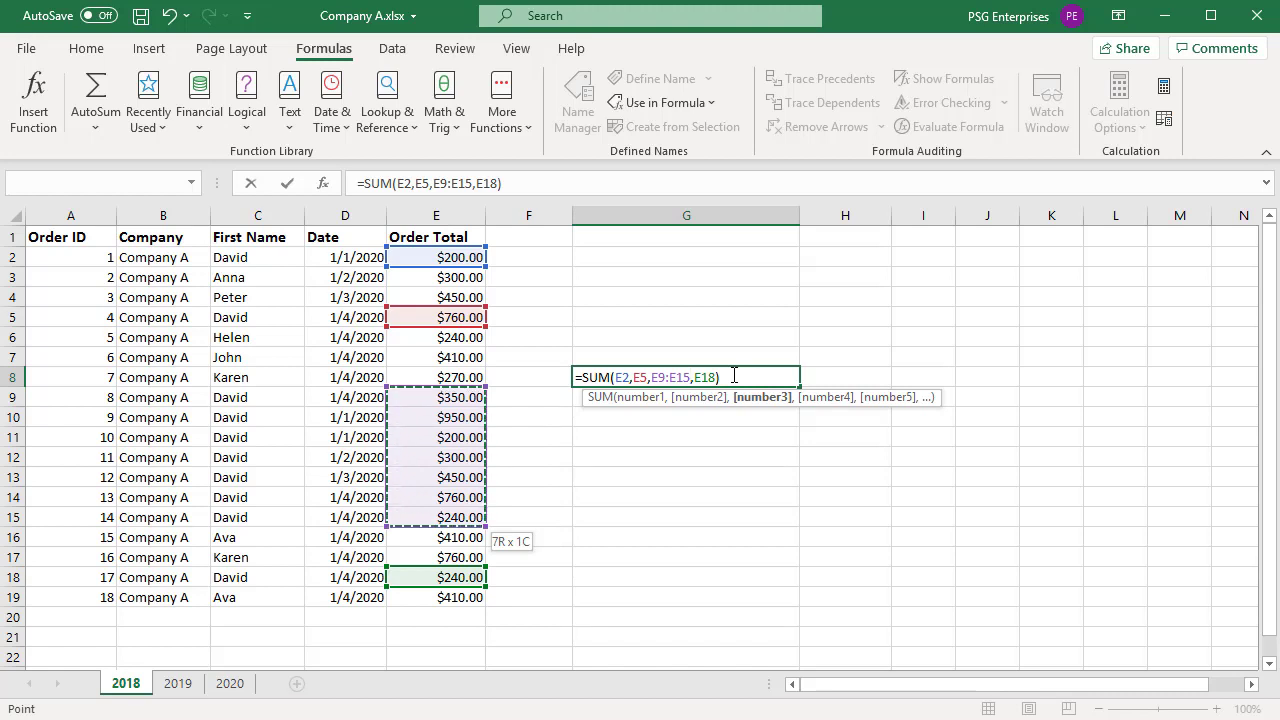
Return to editing the formula text, move the cursor through it, and confirm G8's formula.
key(F2)
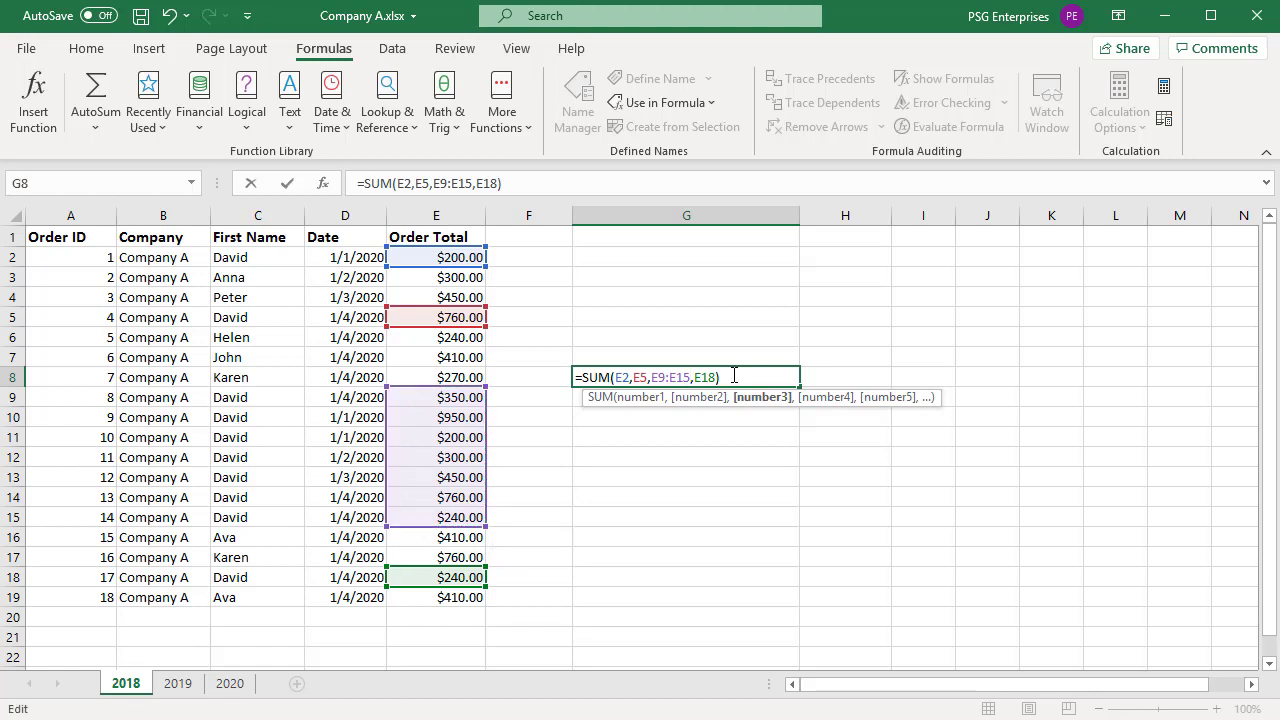
key(Right)
key(Right)
key(Left)
key(Left)
key(Tab)
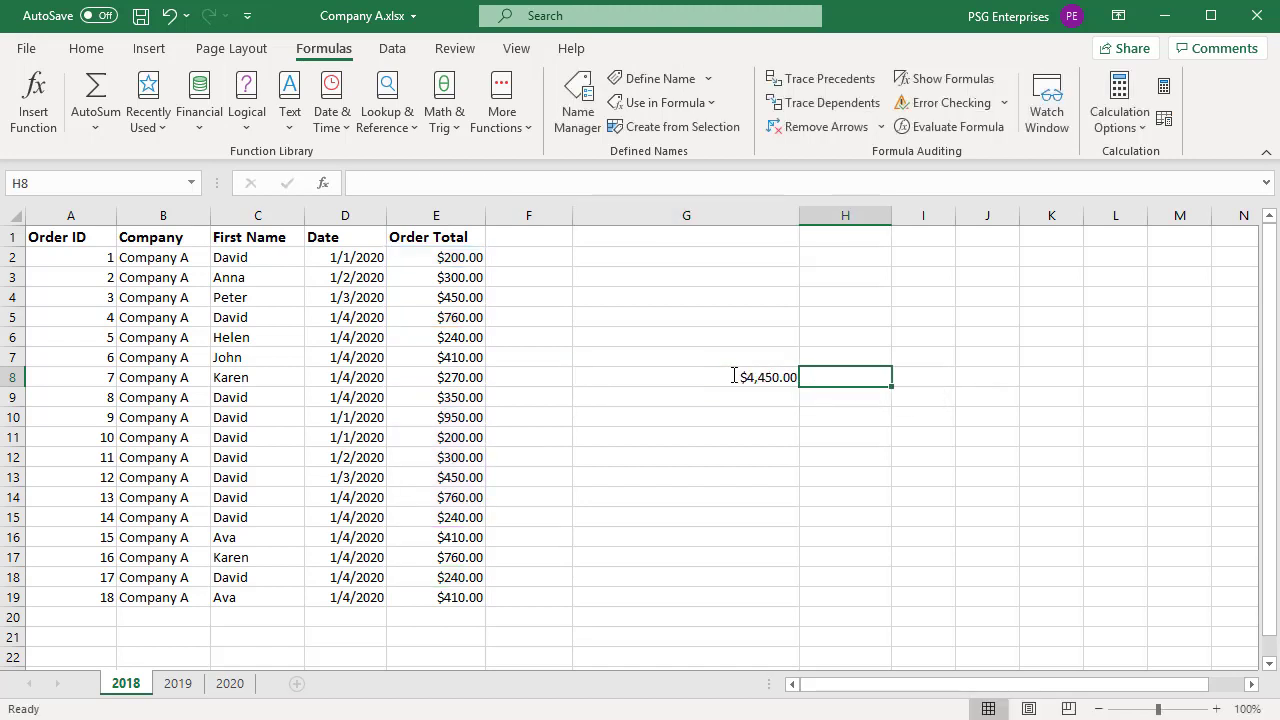
Open G8's SUM formula for editing in the formula bar and confirm it.
click(690, 378)
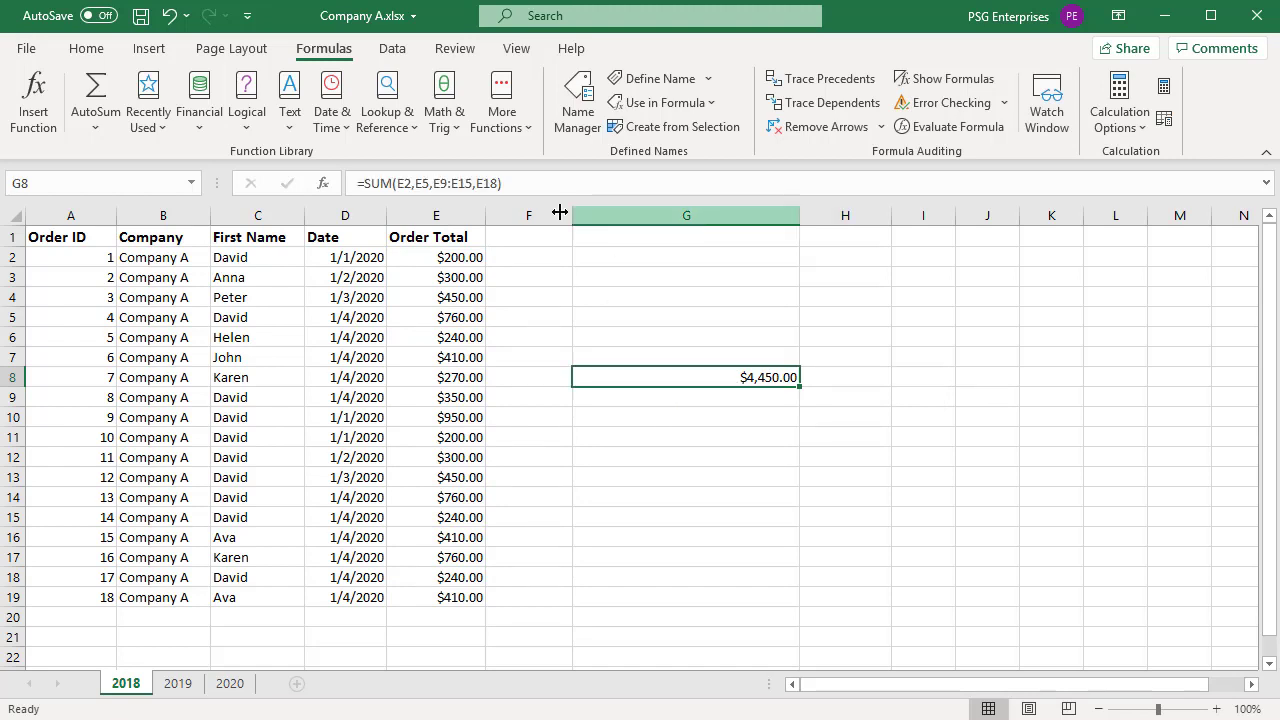
click(531, 185)
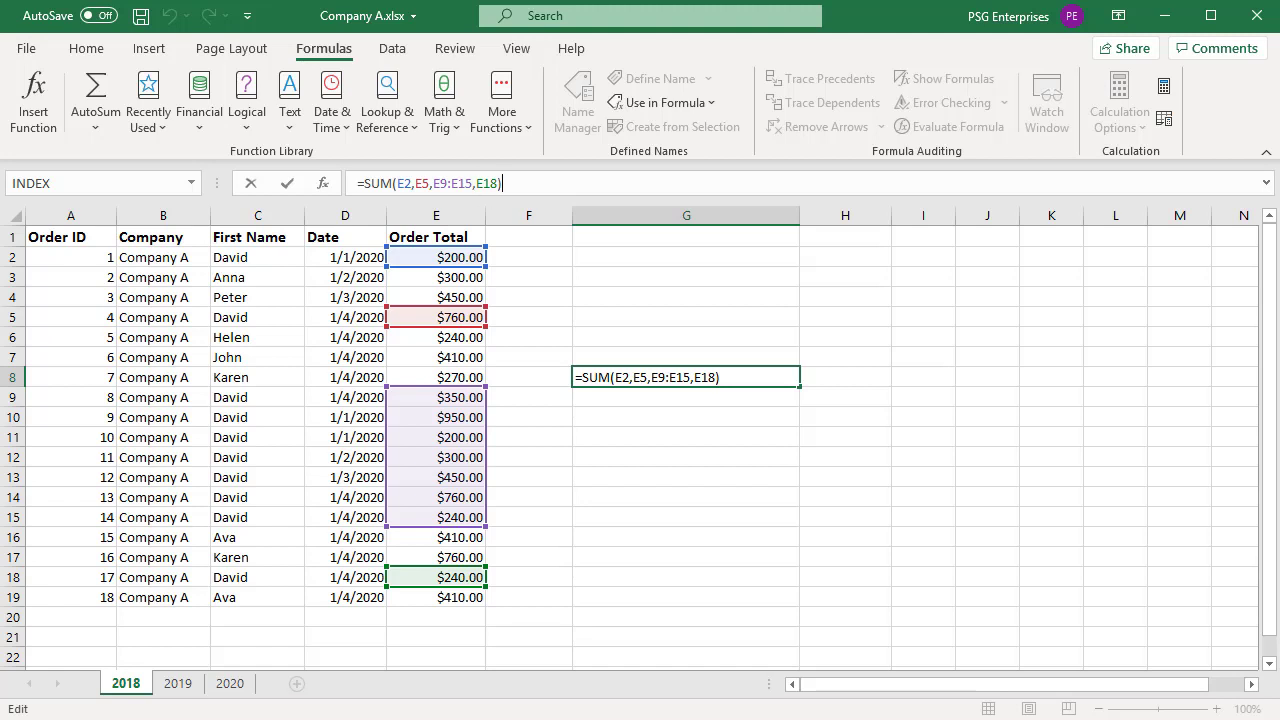
key(Return)
Examine the SUM formula of G8 in the Function Arguments dialog and cancel the dialog.
click(628, 380)
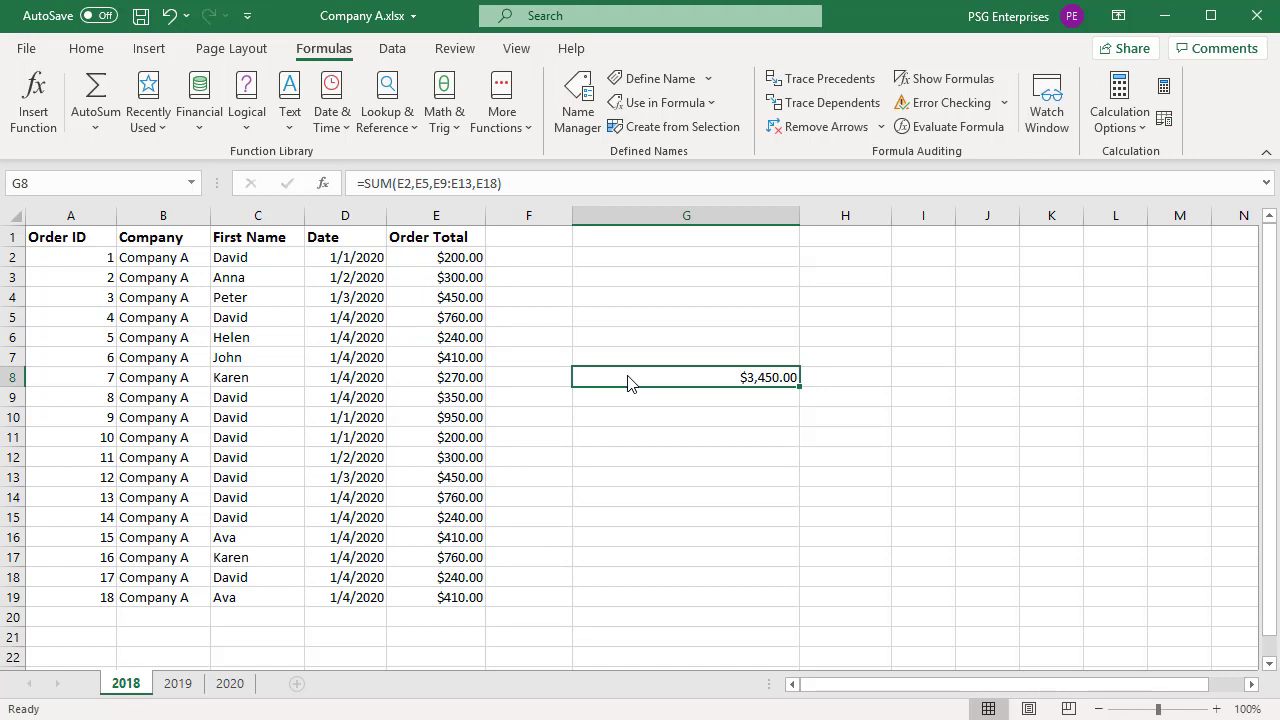
click(324, 185)
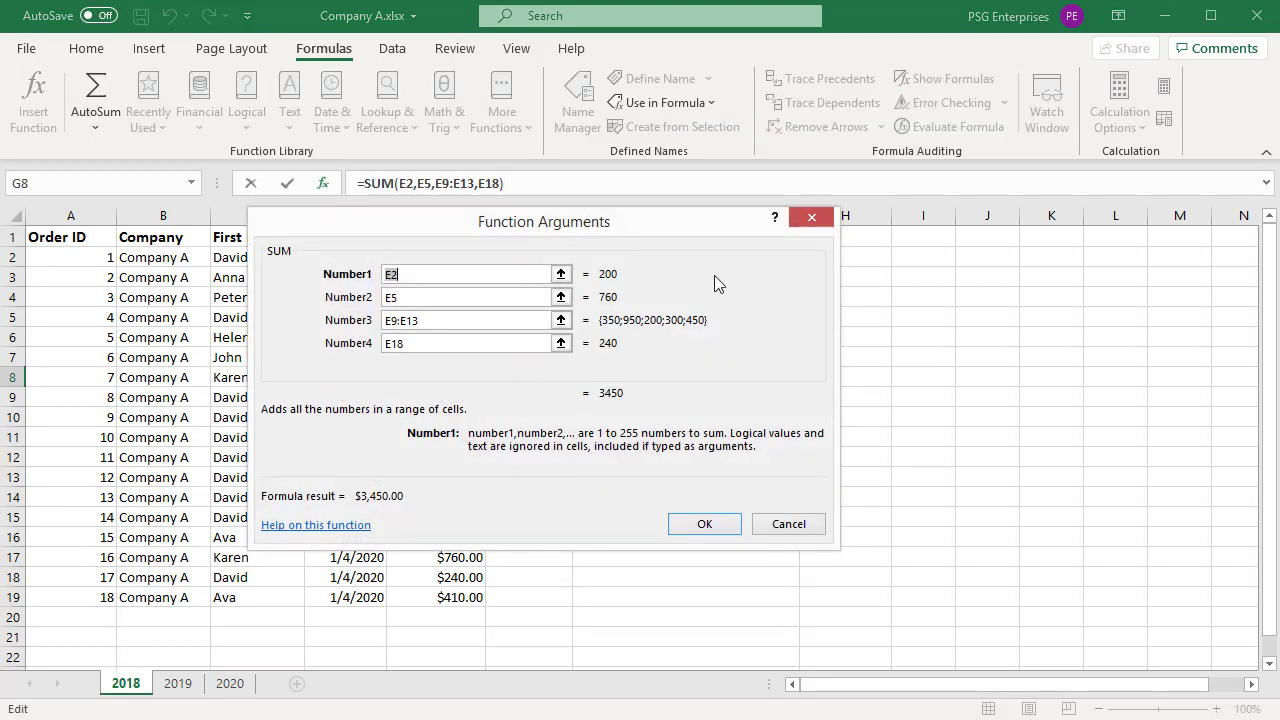
click(789, 526)
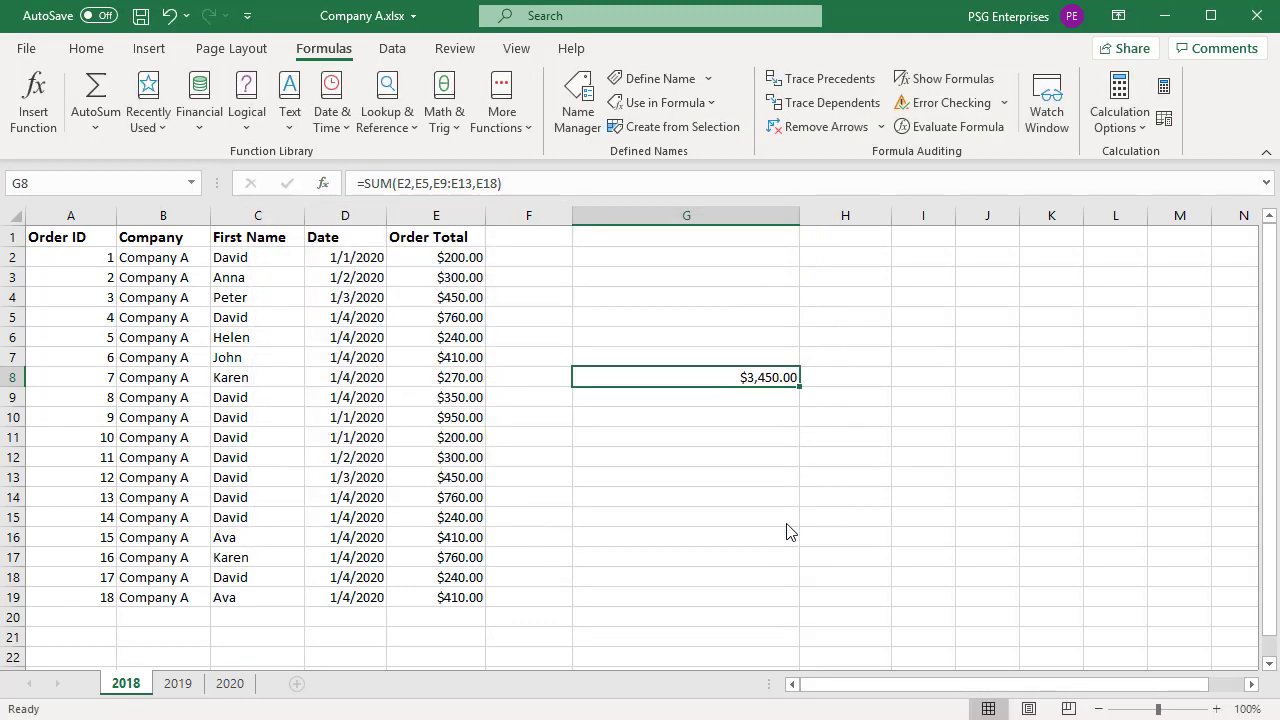
Reopen the function arguments for G8, set Number3 to the range E9:E15, and accept the formula.
click(40, 100)
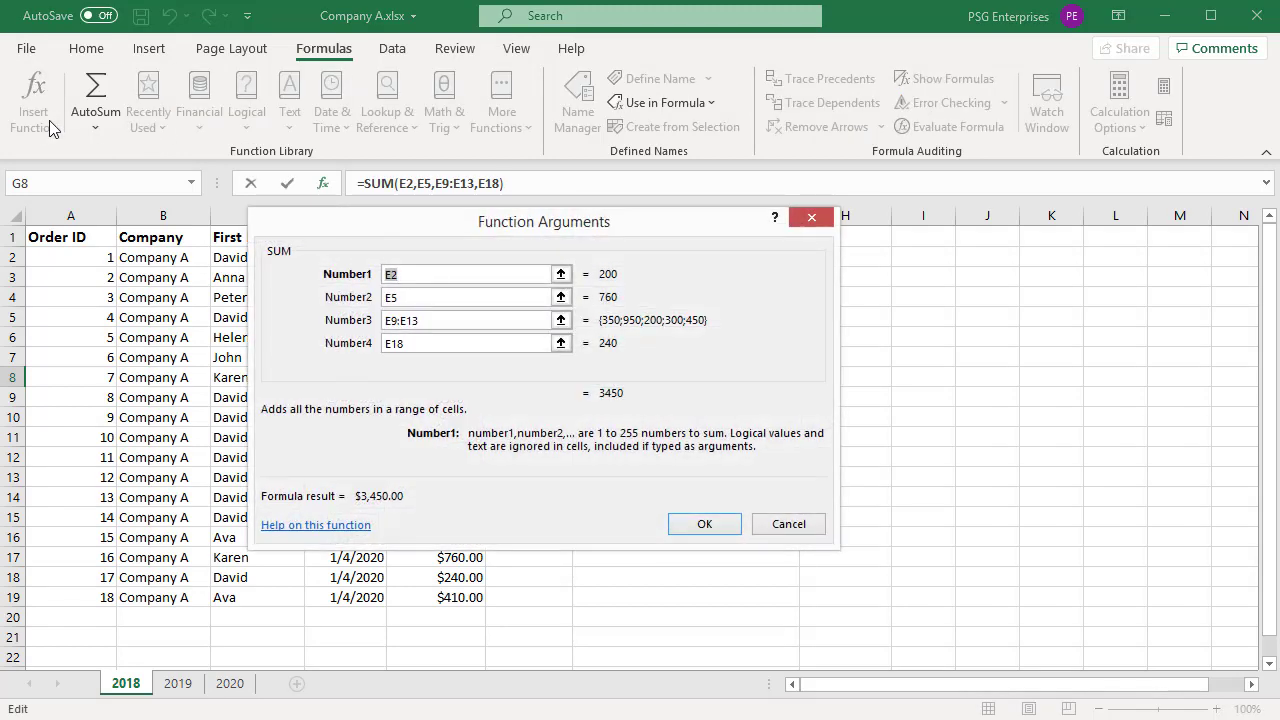
click(562, 322)
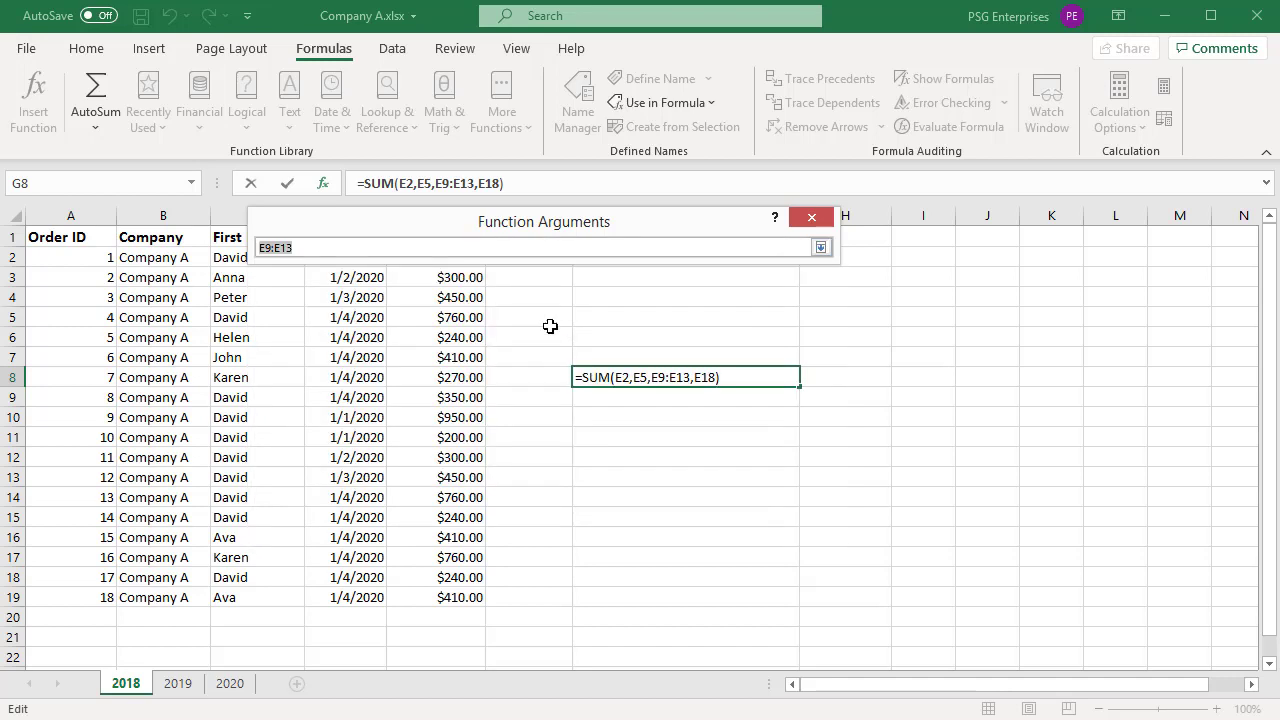
drag(414, 398, 419, 517)
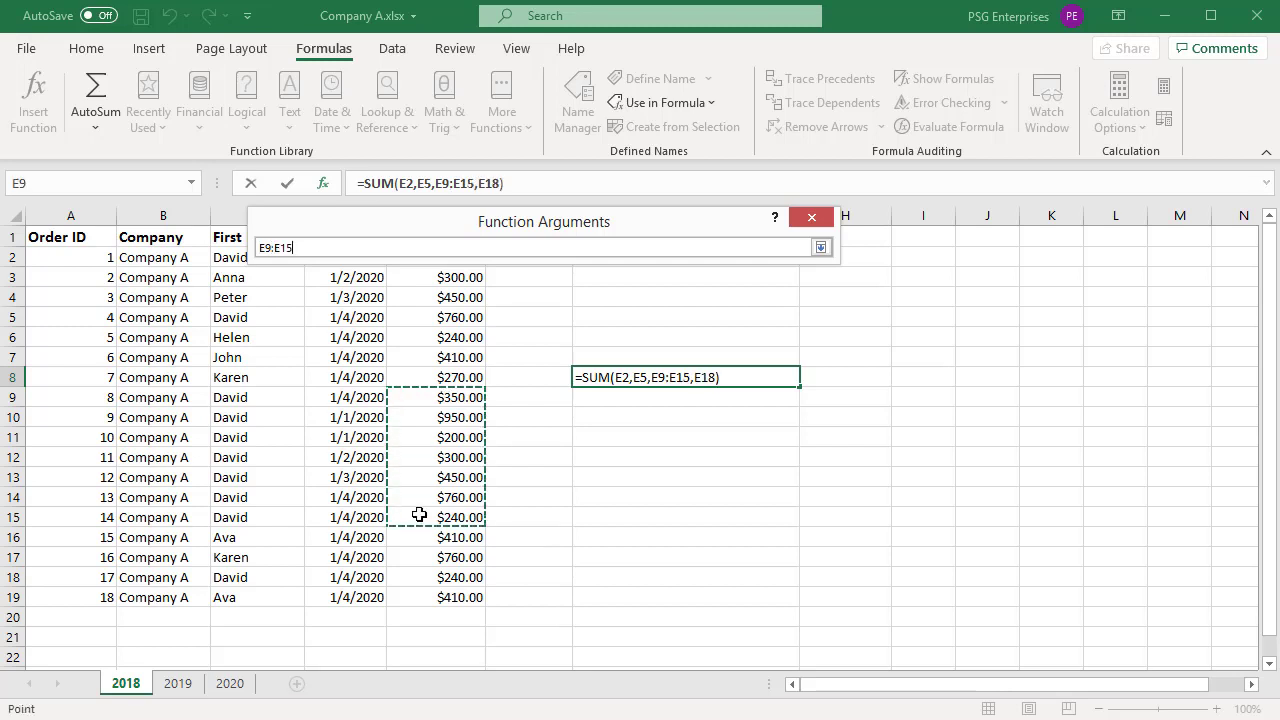
click(820, 247)
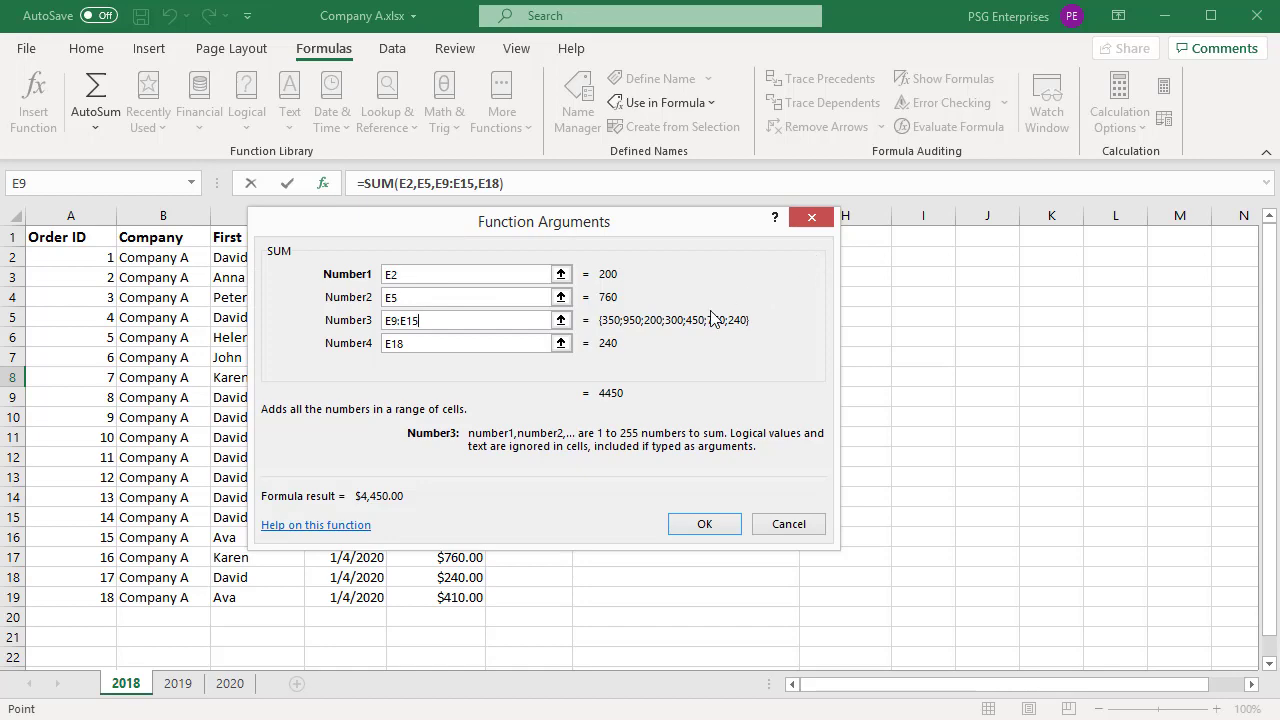
click(686, 530)
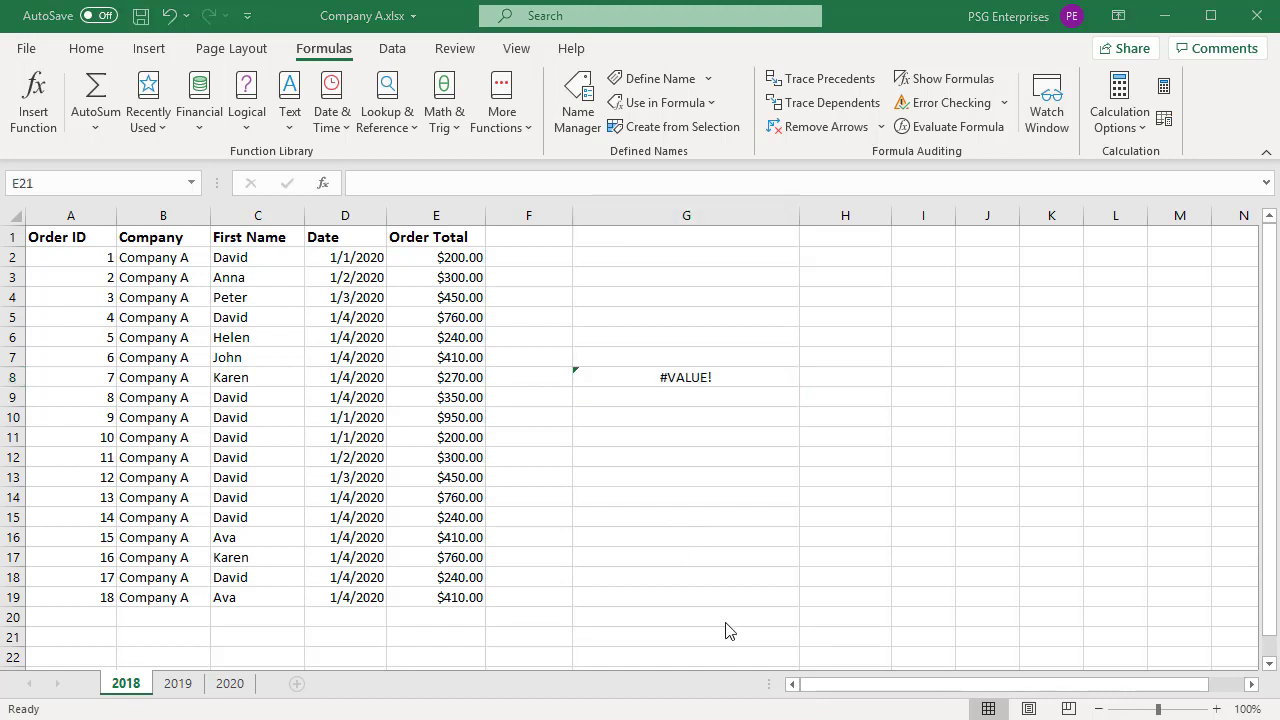
Examine the calculation steps for the error in G8 and close the formula evaluation.
click(614, 380)
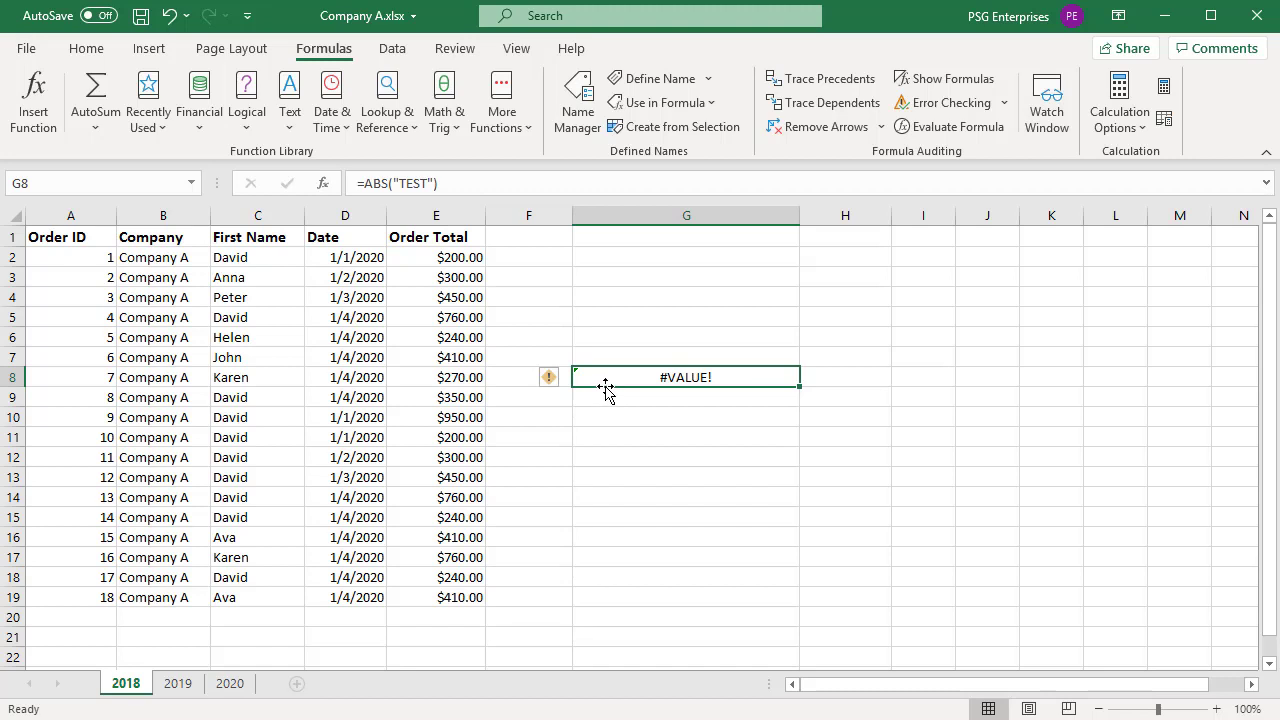
mouse_move(550, 389)
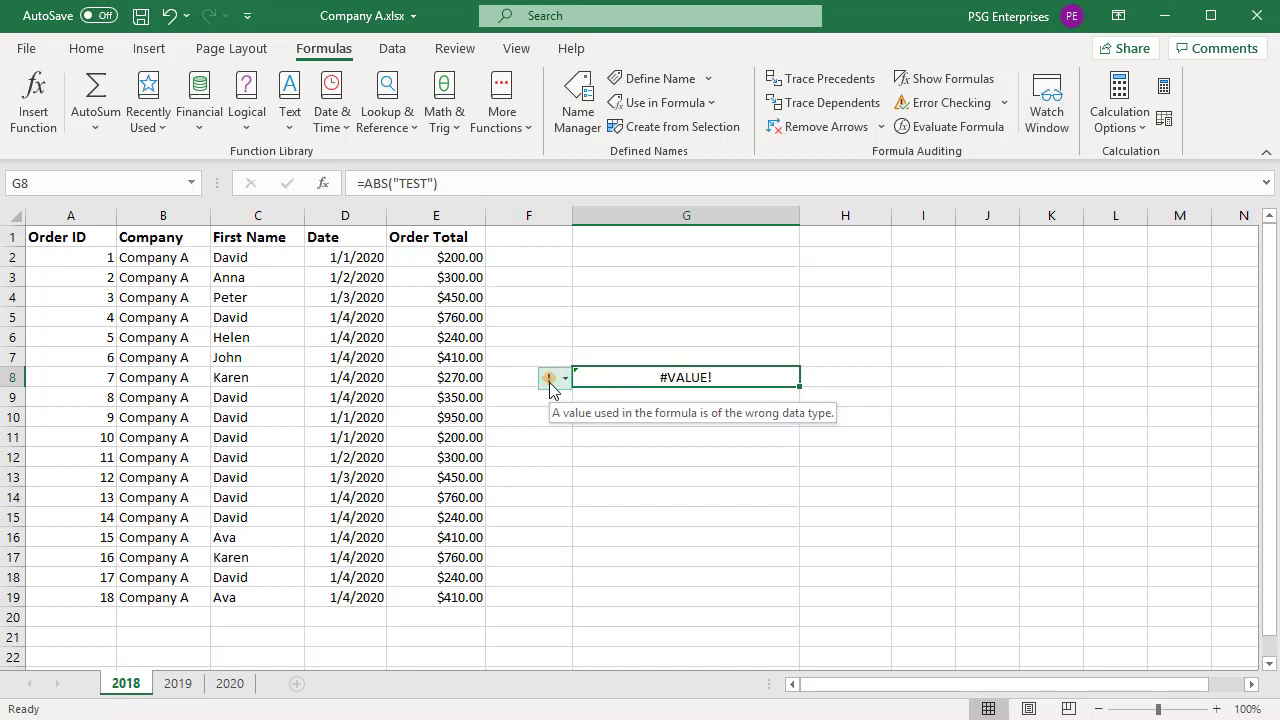
click(550, 385)
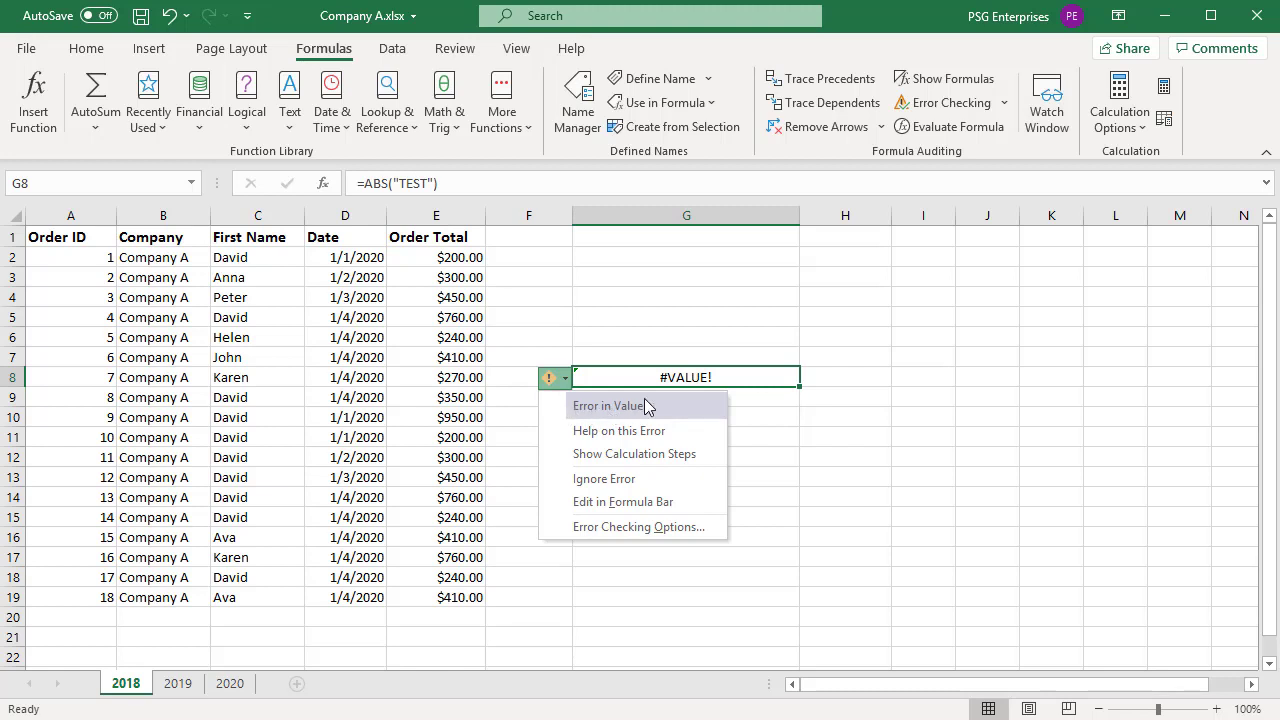
click(631, 458)
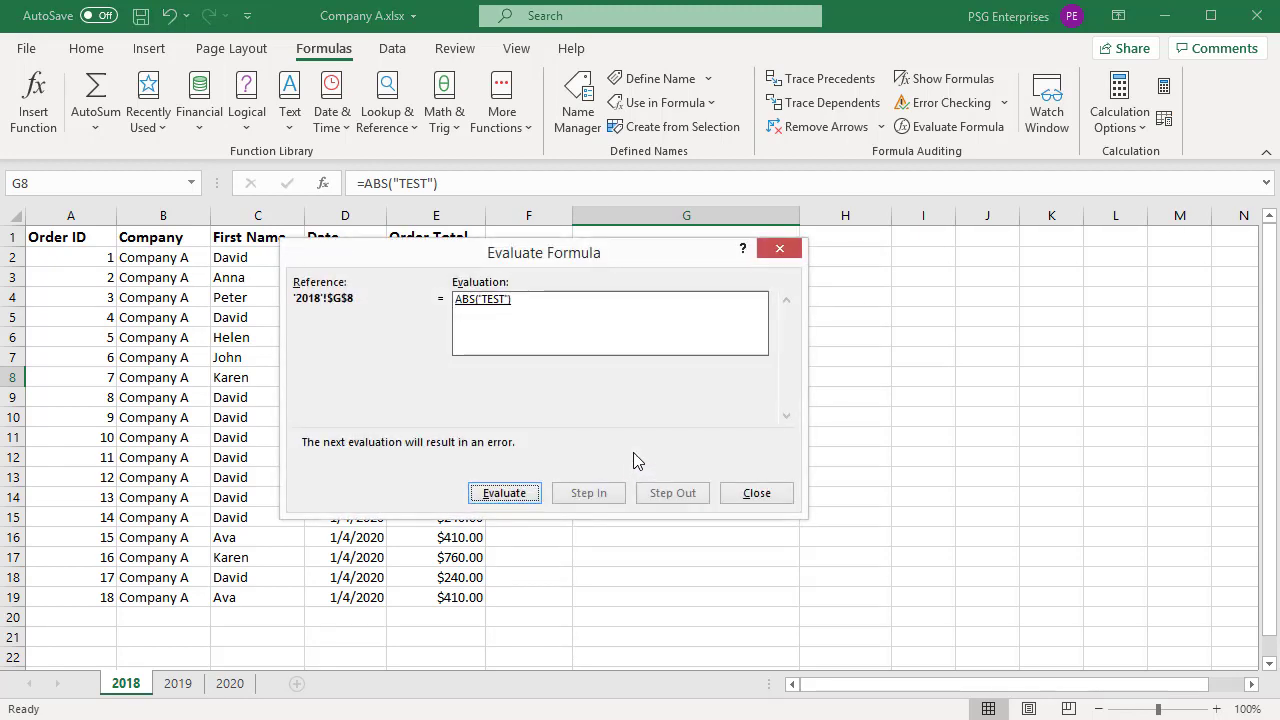
click(755, 496)
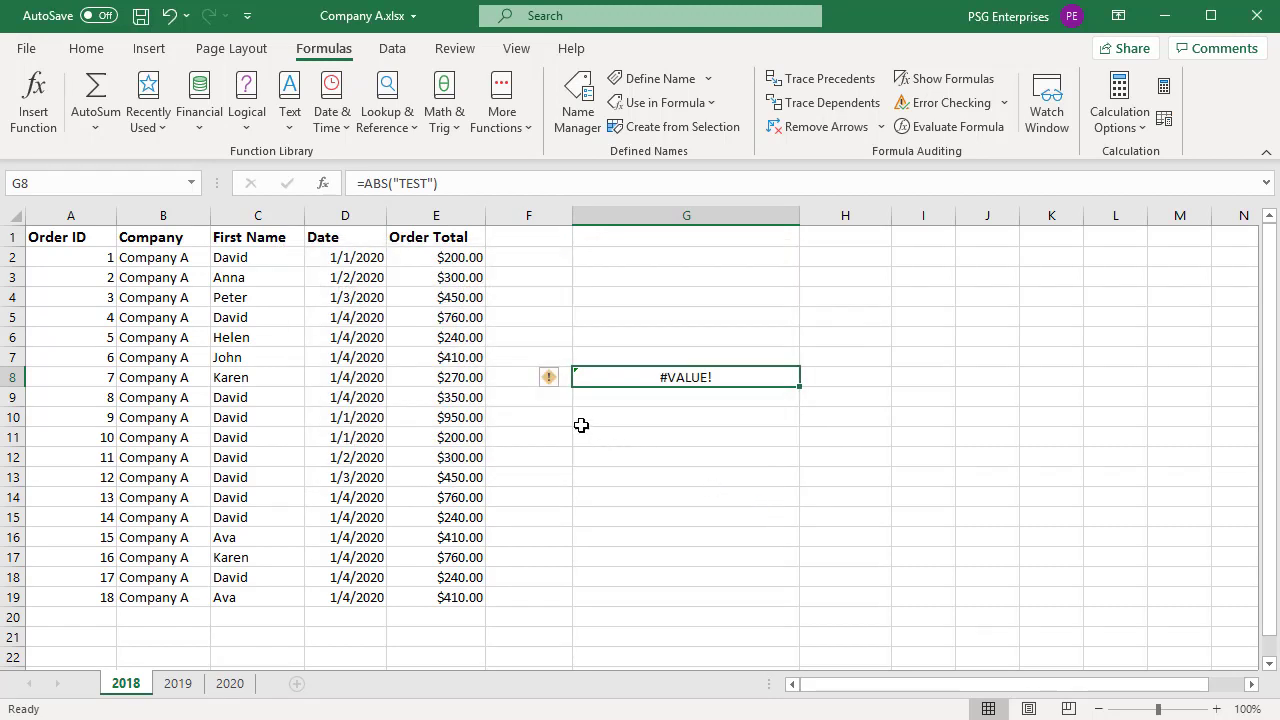
Open G8's ABS formula for editing in the formula bar from its error options, then leave editing.
click(551, 380)
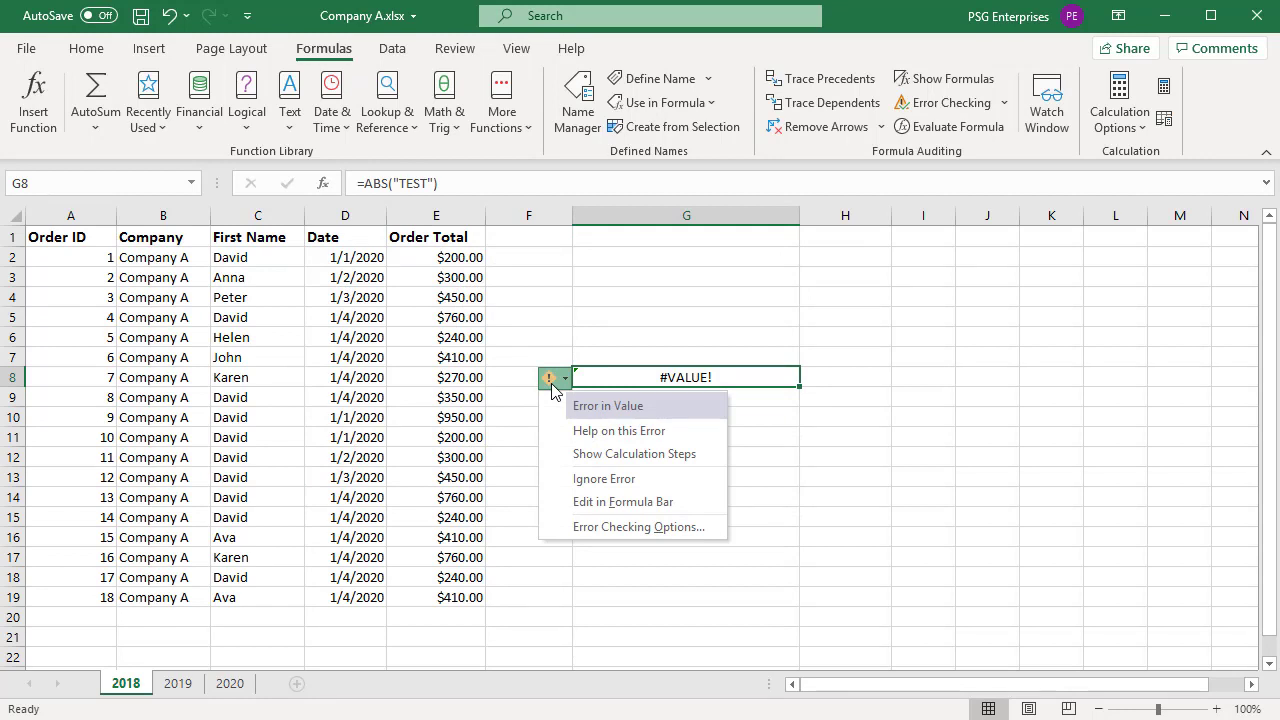
click(614, 502)
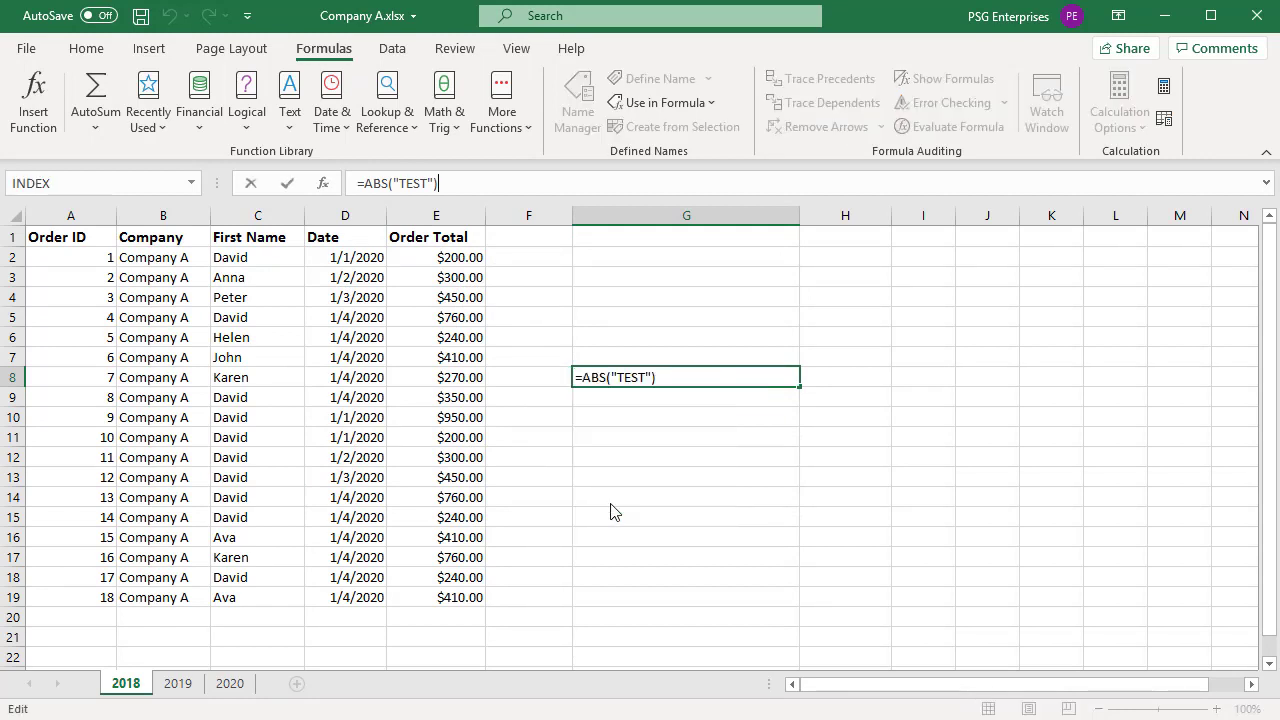
click(614, 379)
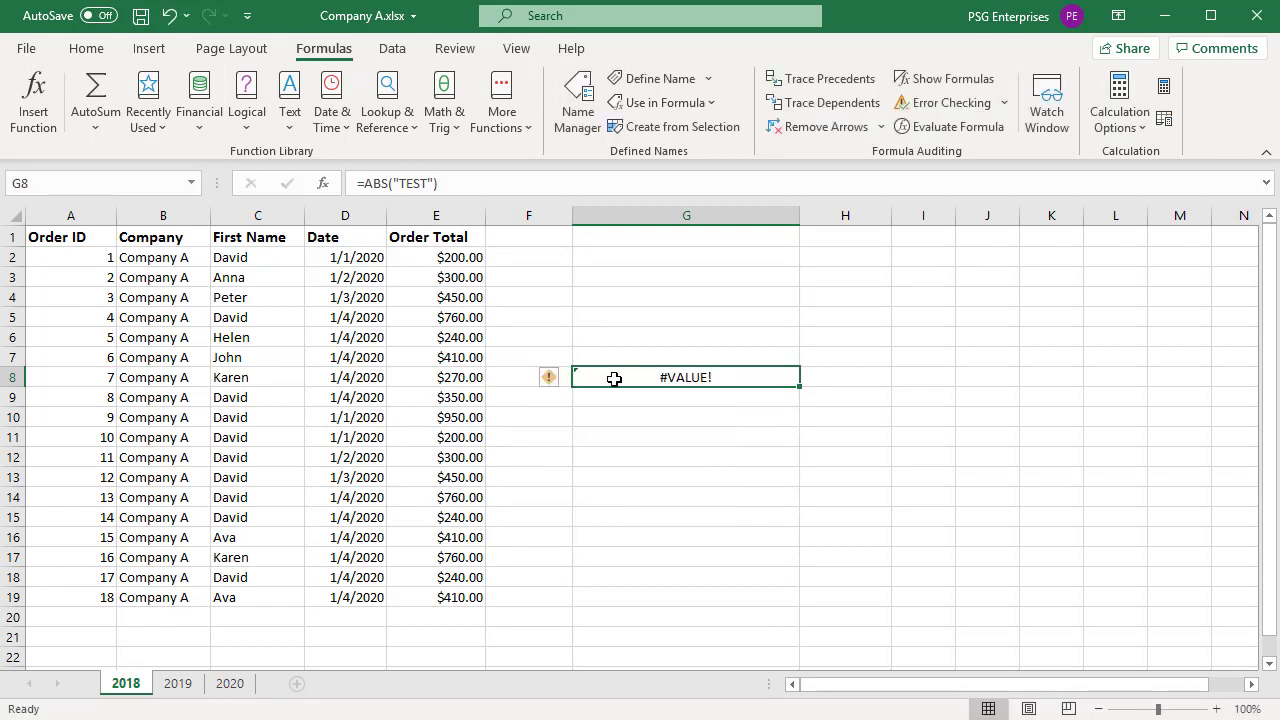
Replace "TEST" in G8's ABS formula with cell E8, confirm the formula, and undo the change.
double_click(614, 379)
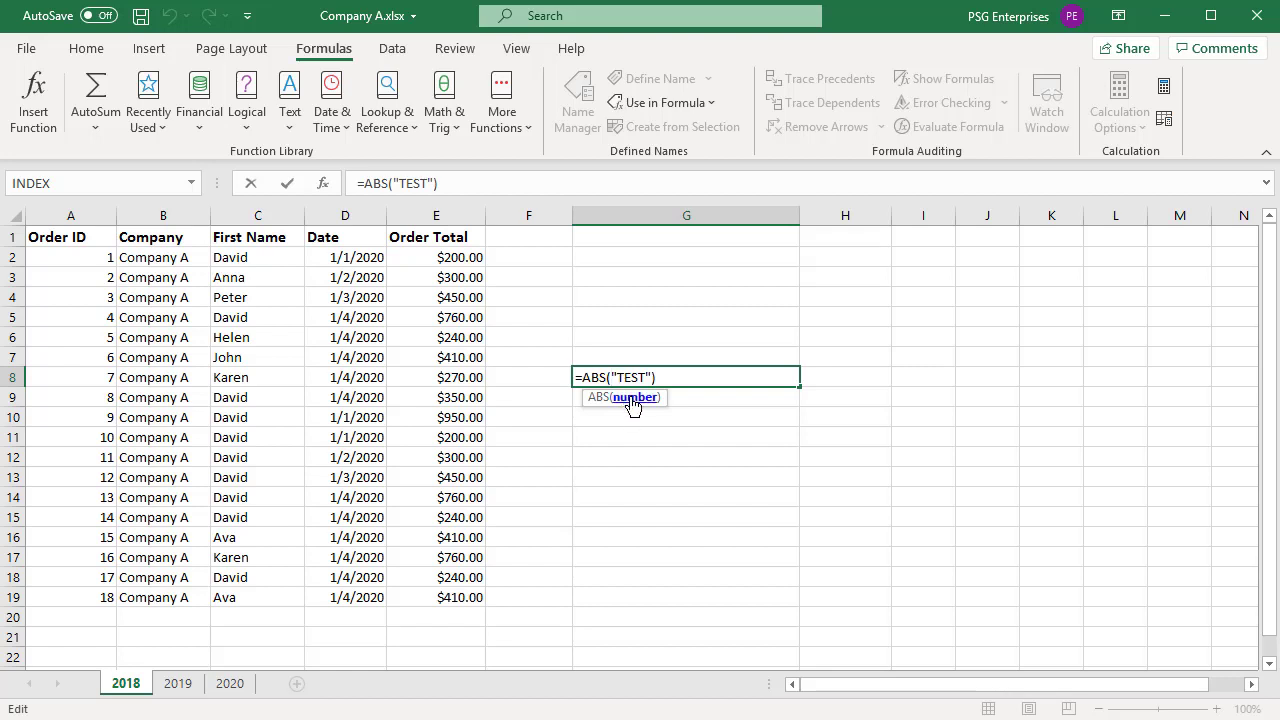
click(632, 400)
click(446, 377)
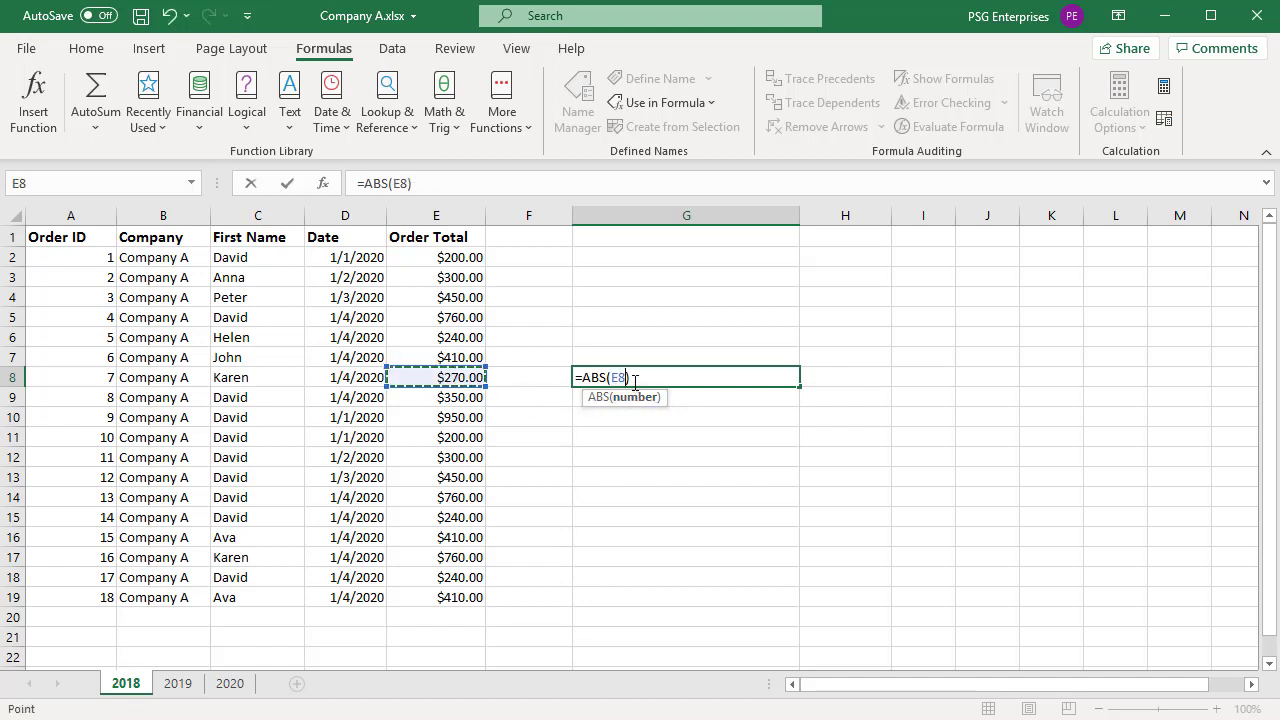
click(691, 381)
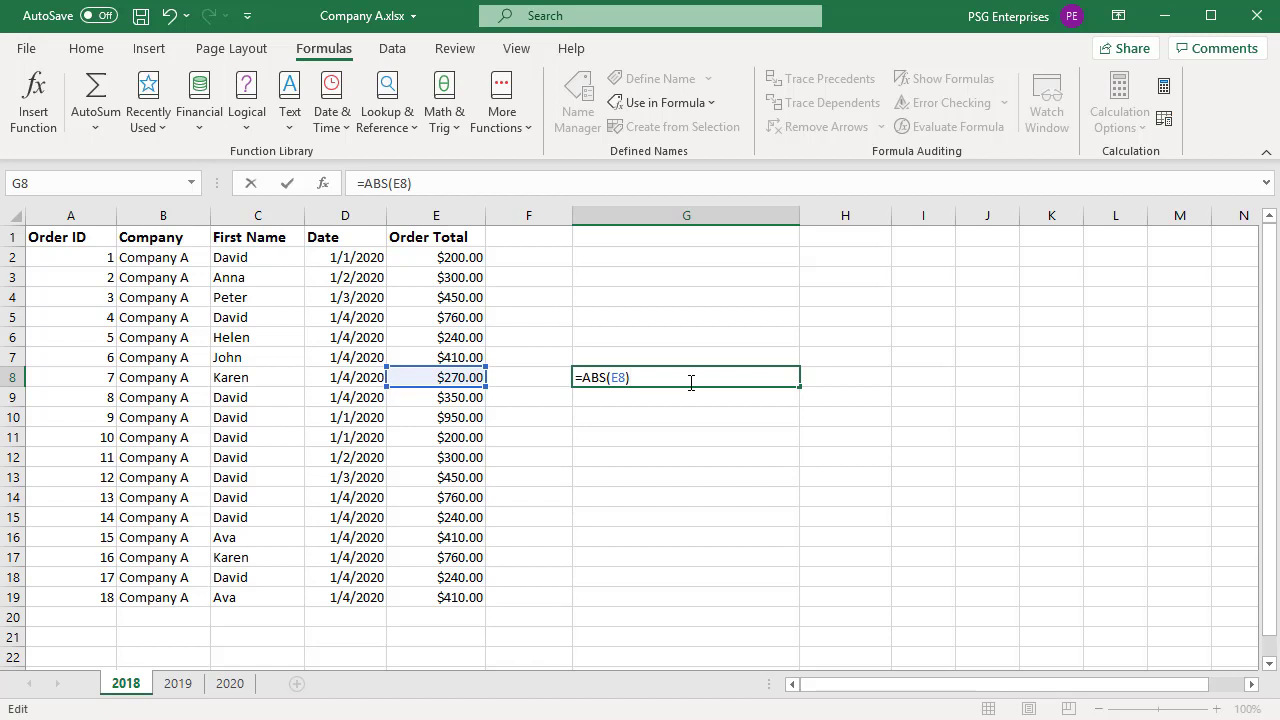
key(Return)
key(ctrl+z)
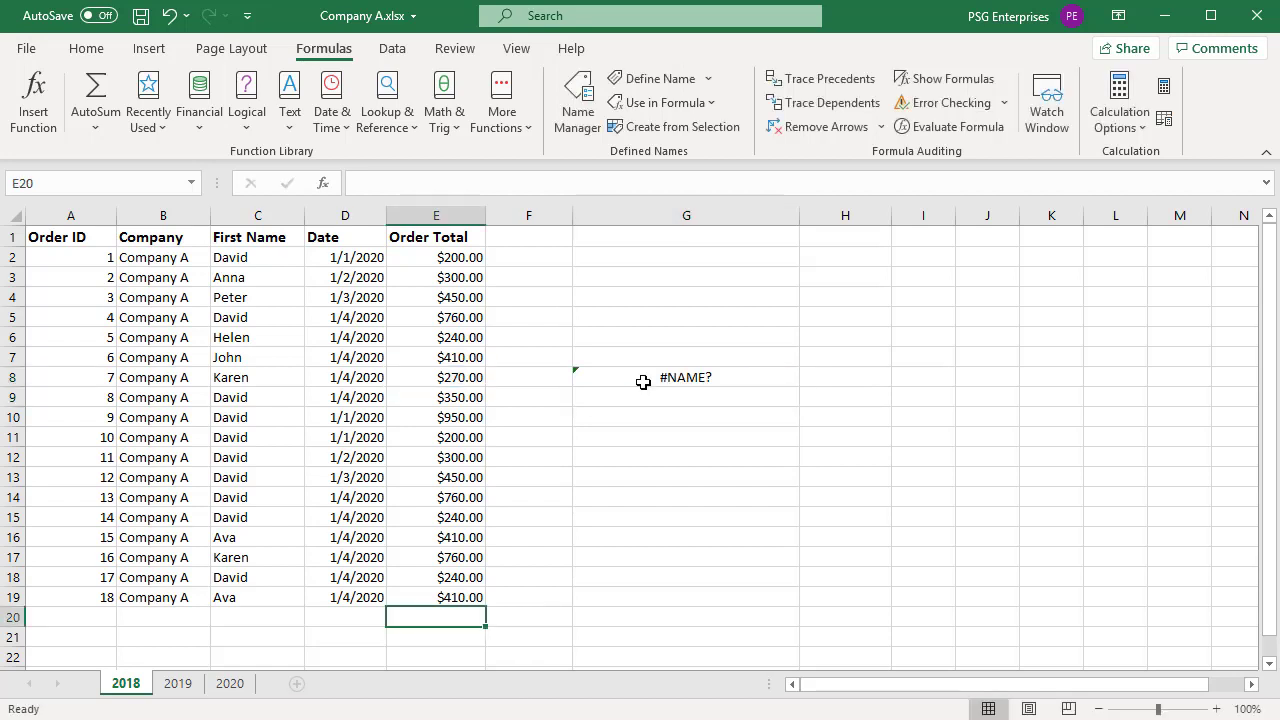
Remove the equals sign from the start of G8's SUM formula and confirm the entry.
click(640, 379)
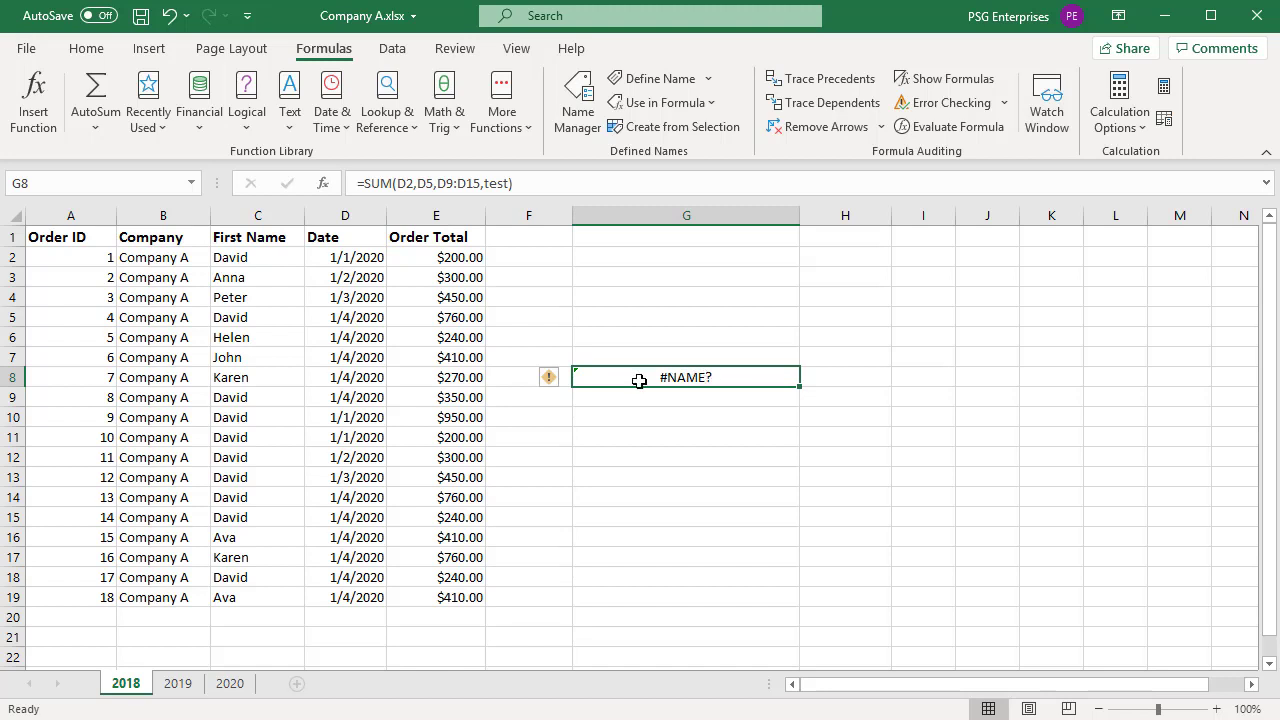
double_click(639, 380)
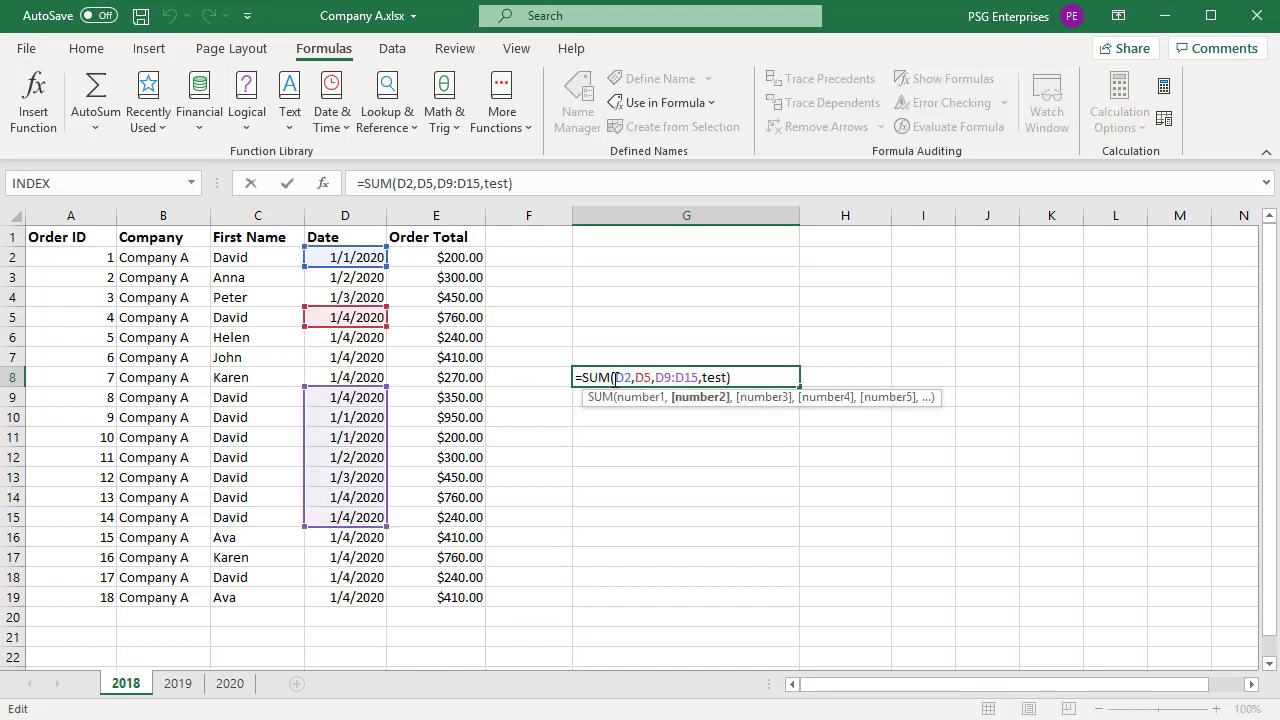
click(585, 377)
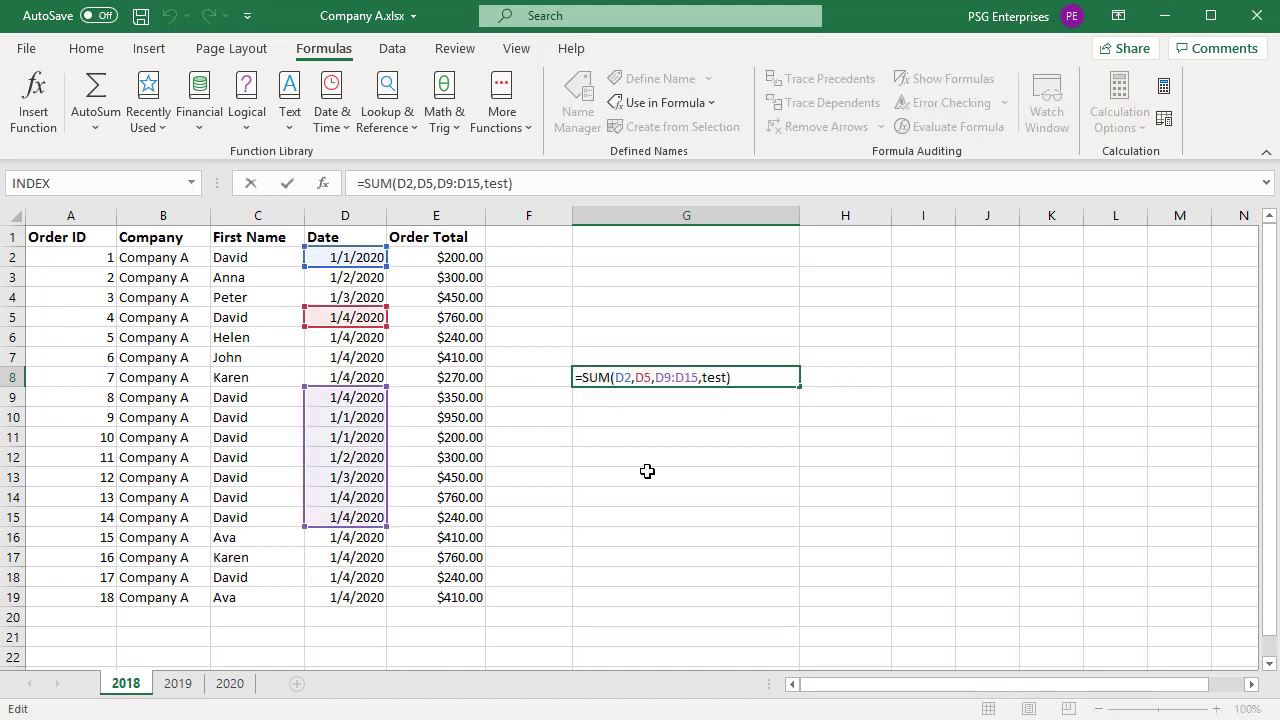
key(BackSpace)
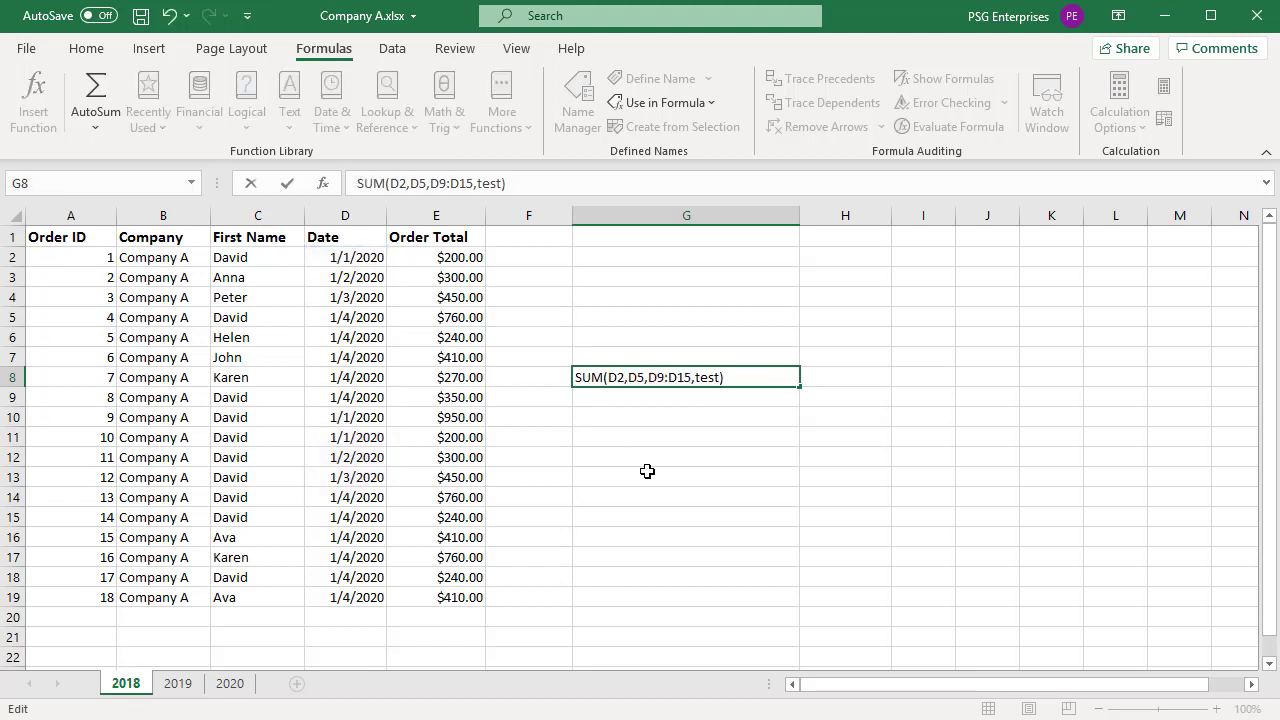
click(651, 406)
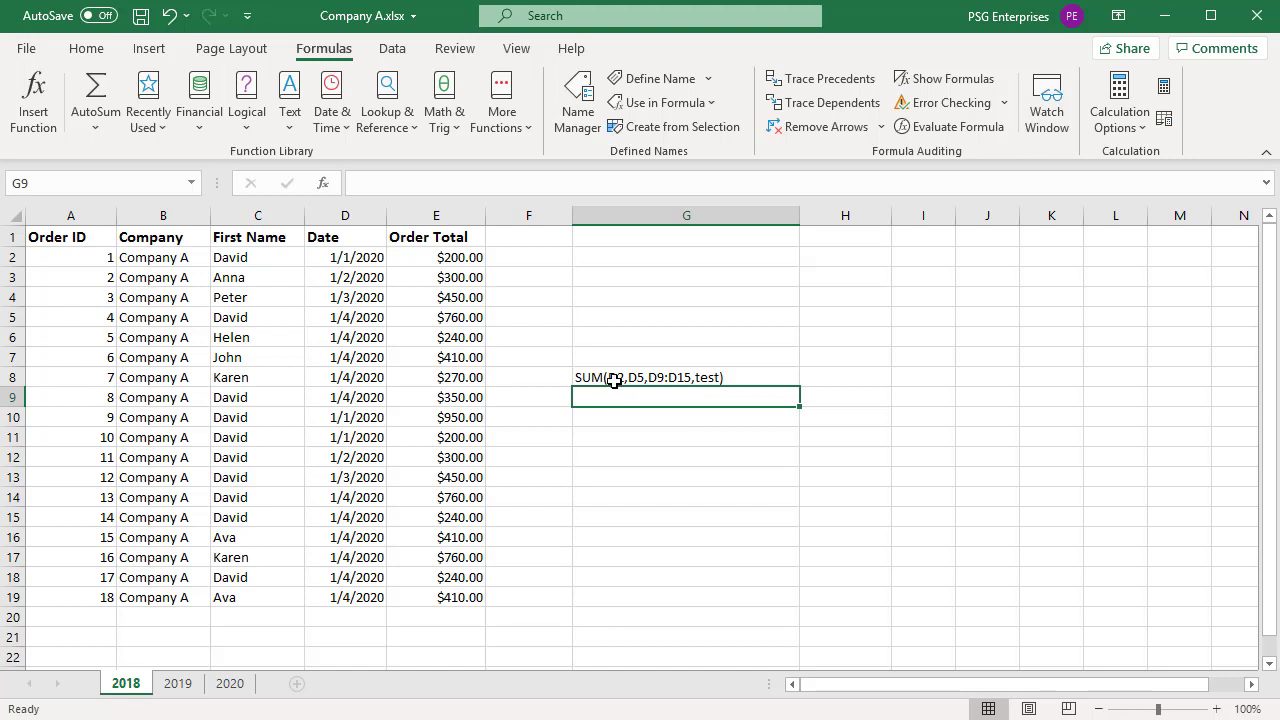
Add the equals sign back at the start of G8's SUM text and place the cursor after the closing parenthesis.
click(614, 379)
double_click(614, 379)
key(Left)
key(Left)
key(Left)
key(Left)
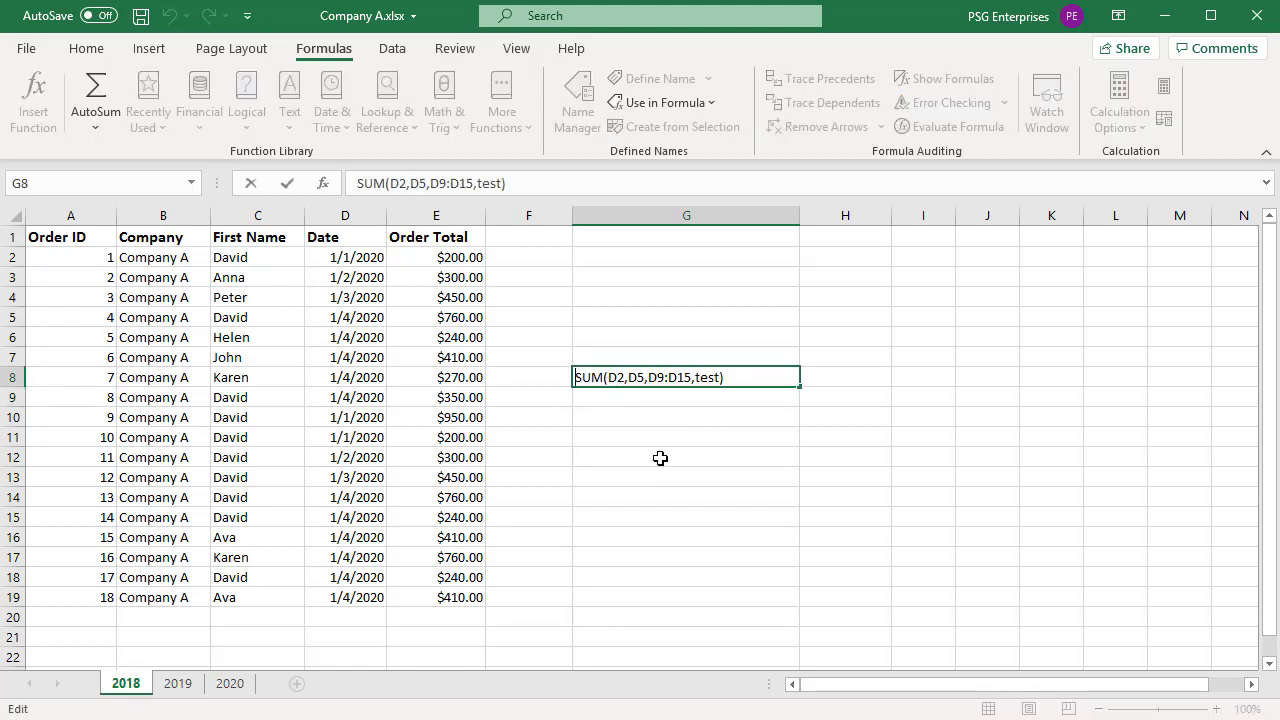
text(=)
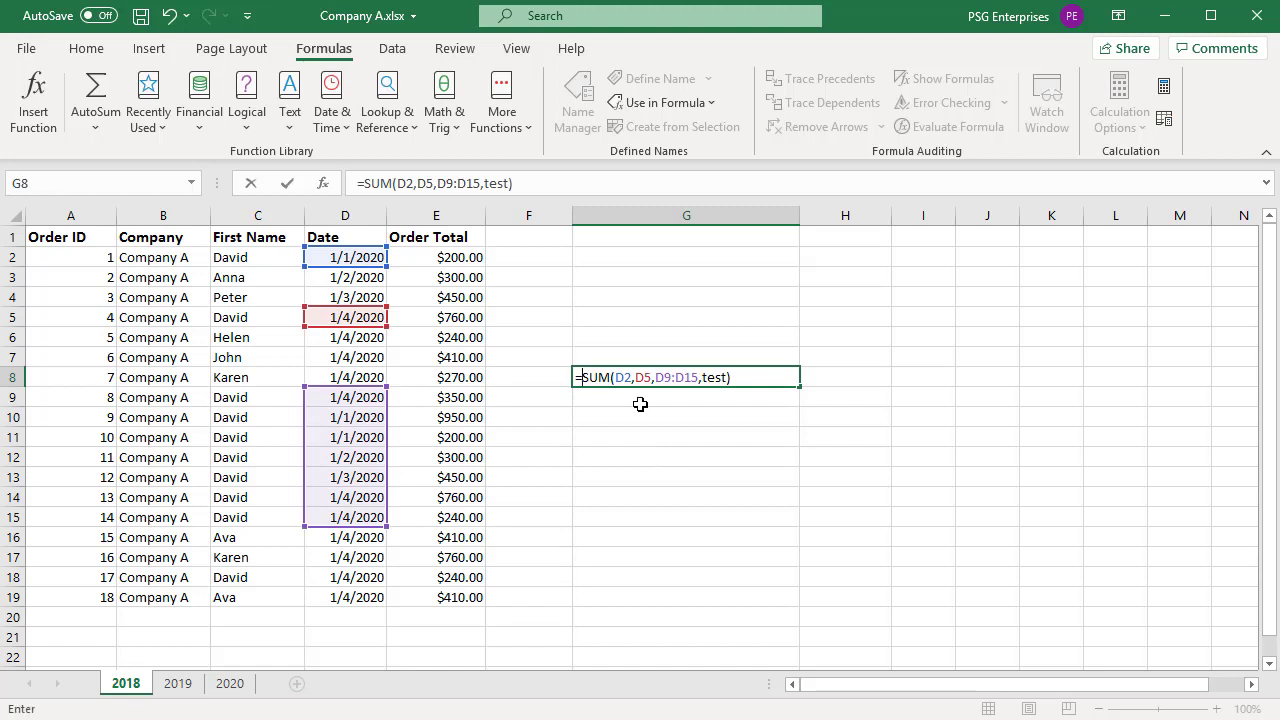
click(735, 378)
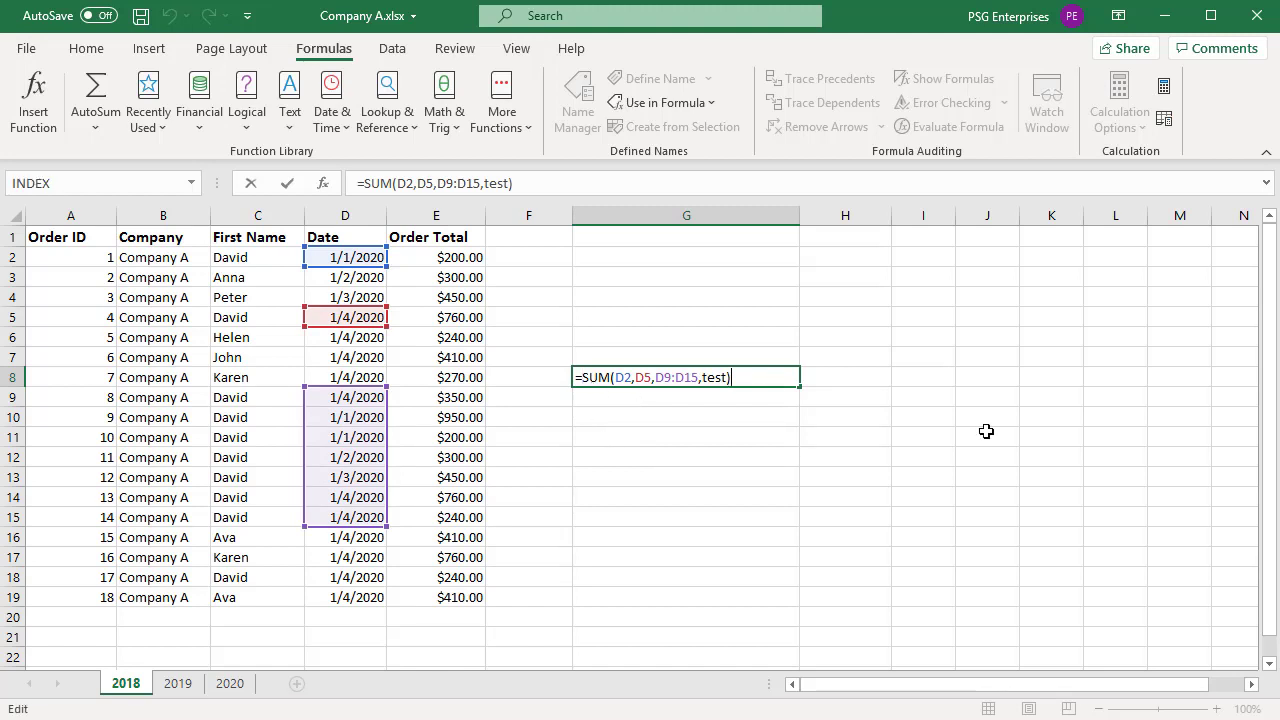